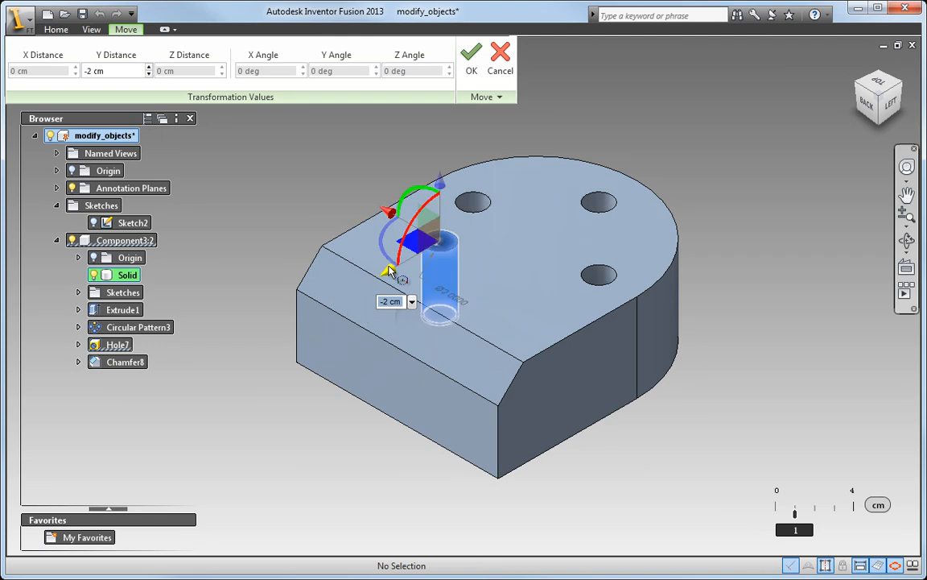
# Step: Finish moving the hole -2 cm along Y and set its diameter to 3 cm
pyautogui.press('Return')
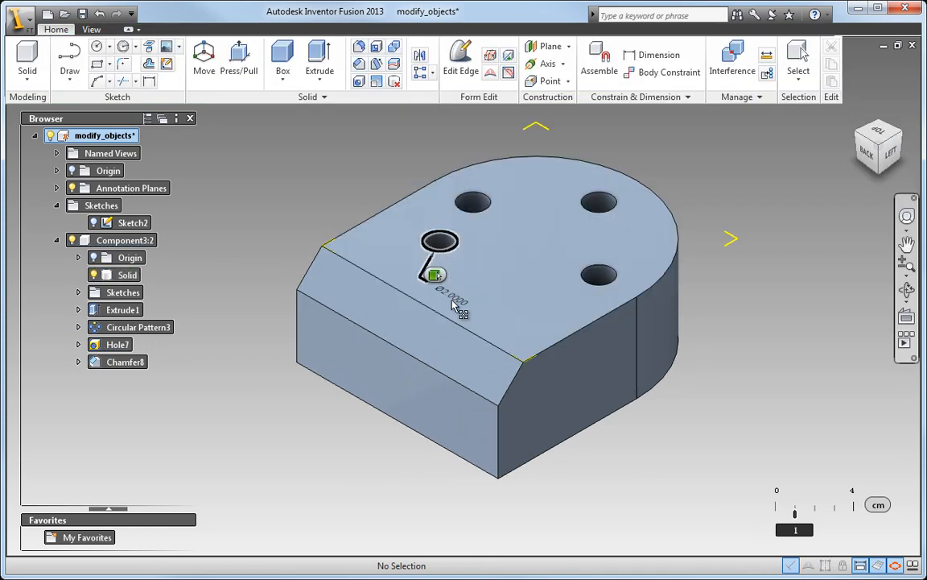
pyautogui.click(449, 295)
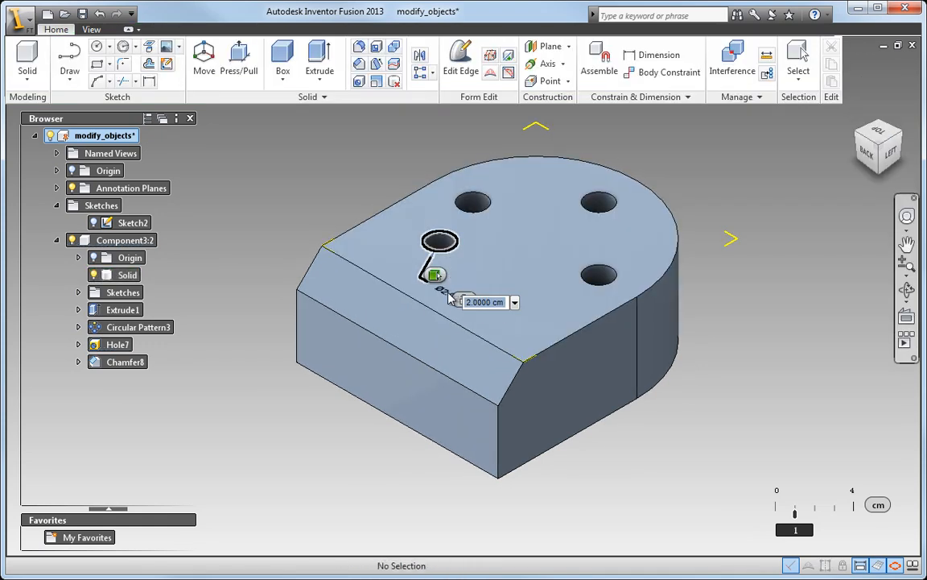
pyautogui.write('3')
pyautogui.press('Return')
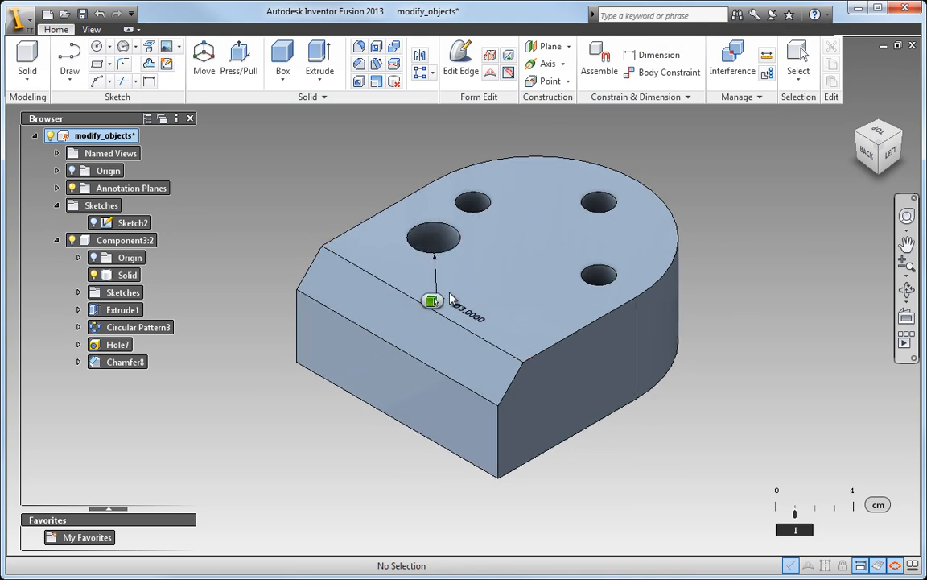
# Step: Edit Hole7 to make it a countersunk hole with a 5.5 cm countersink diameter
pyautogui.rightClick(127, 346)
pyautogui.click(149, 351)
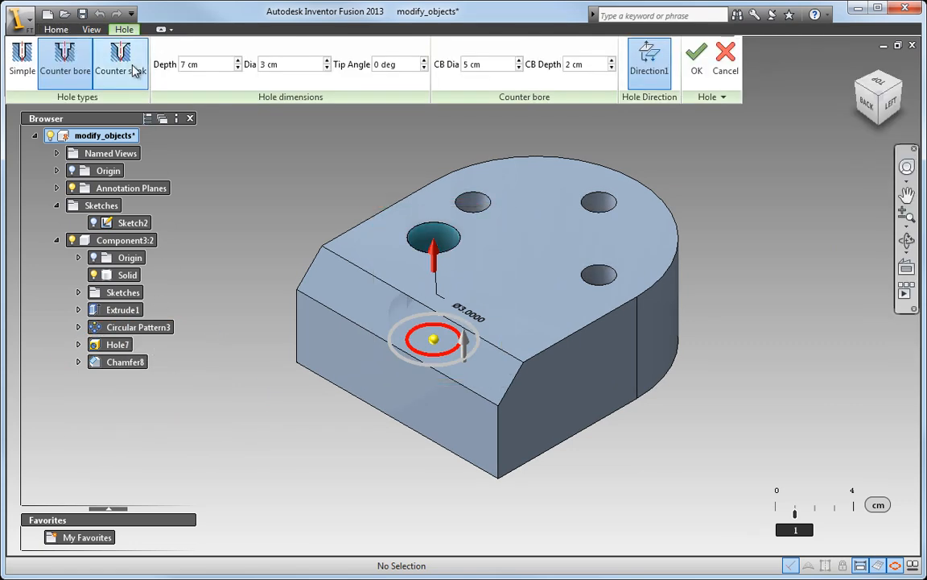
pyautogui.click(134, 68)
pyautogui.click(419, 324)
pyautogui.moveTo(419, 324); pyautogui.dragTo(409, 318)
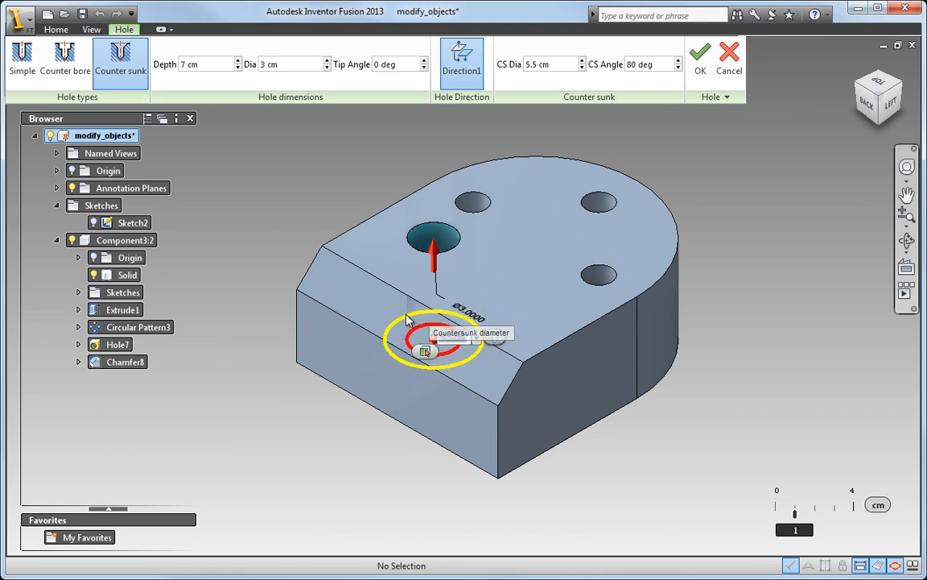
pyautogui.press('Return')
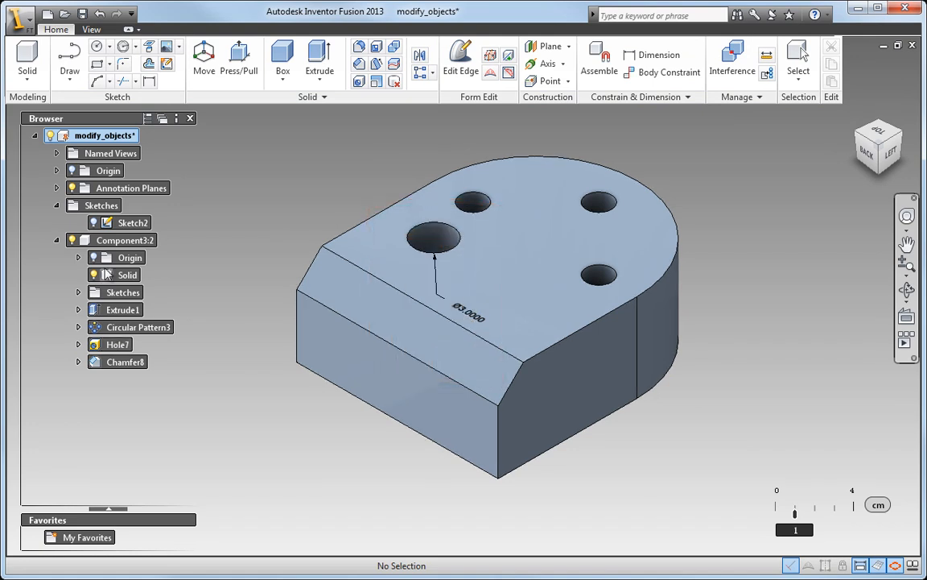
# Step: Show Sketch2 and shift the outer long edge of its rectangle inward to make the rectangle narrower
pyautogui.click(93, 224)
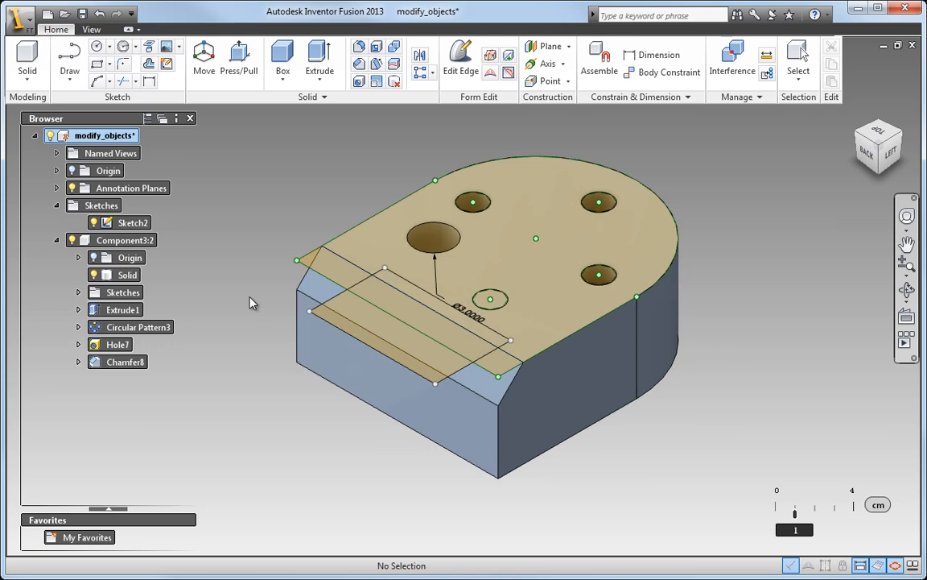
pyautogui.click(316, 320)
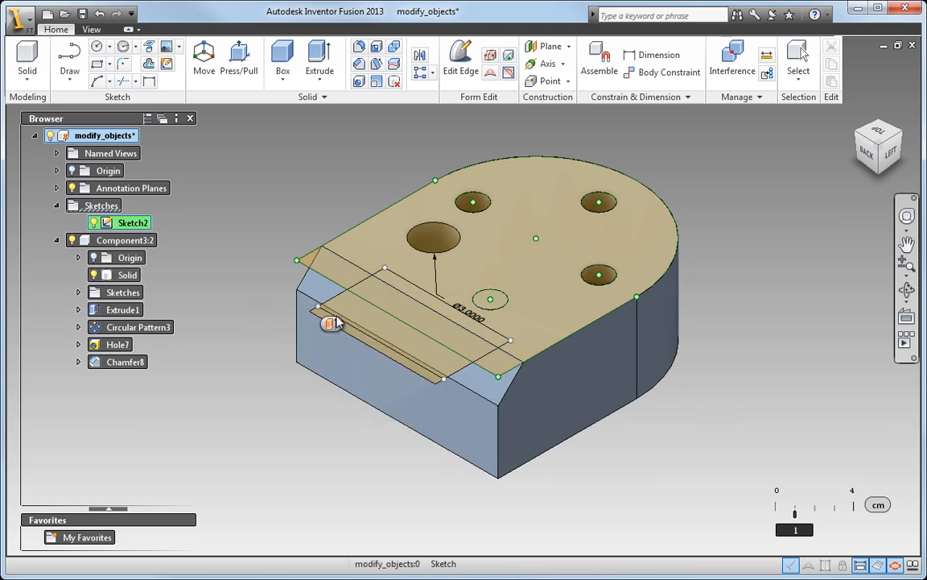
pyautogui.press('Escape')
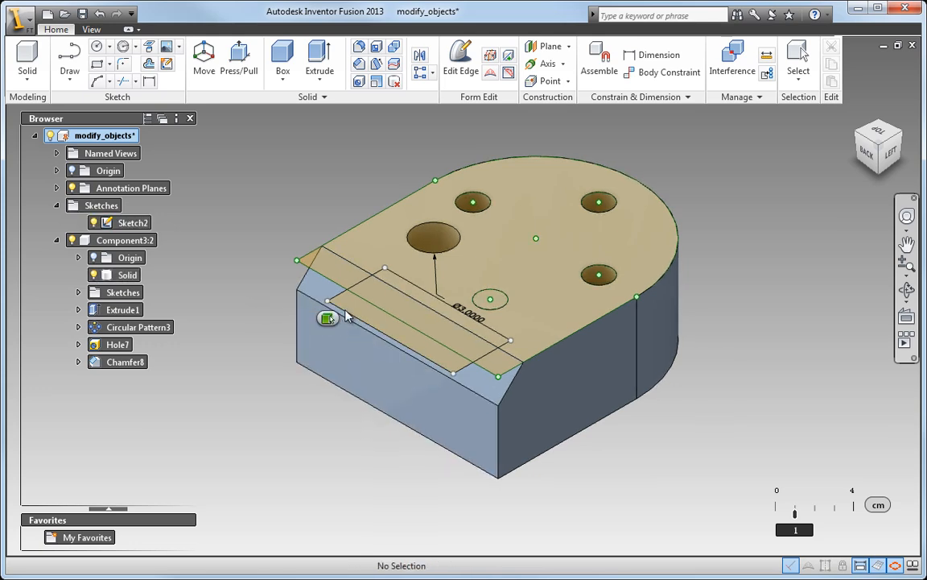
pyautogui.click(406, 293)
pyautogui.press('Escape')
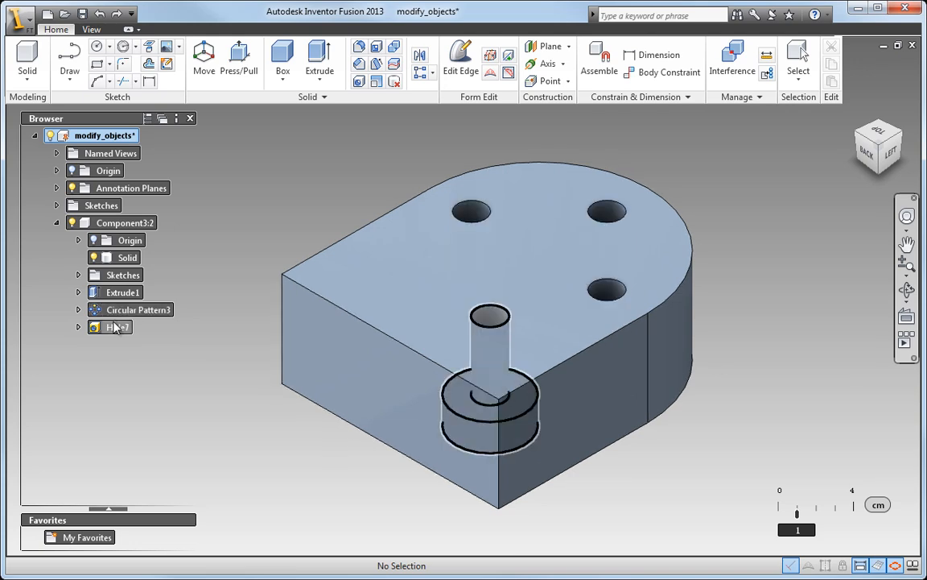
# Step: Chamfer the upper straight edge of the block's flat end with an equal distance of 2 cm
pyautogui.click(339, 306)
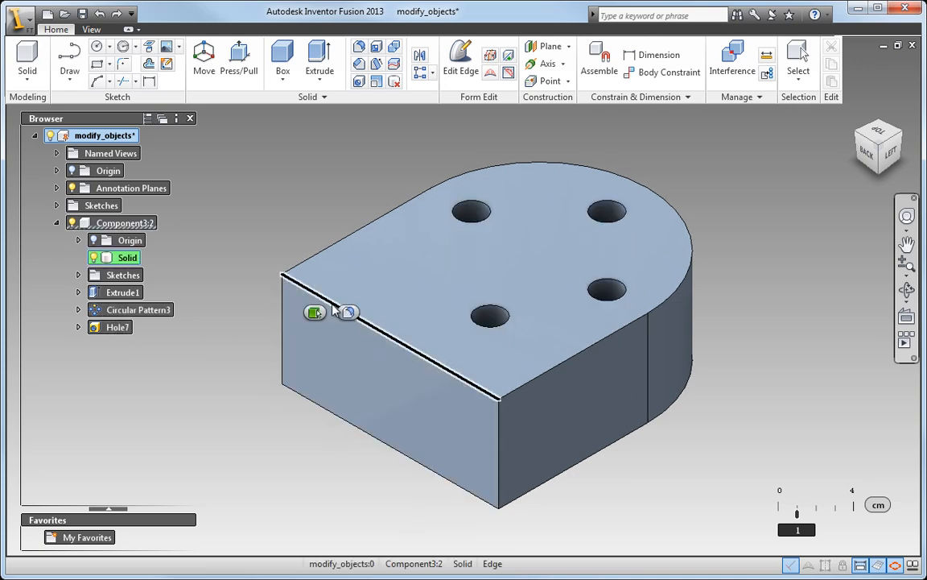
pyautogui.click(375, 331)
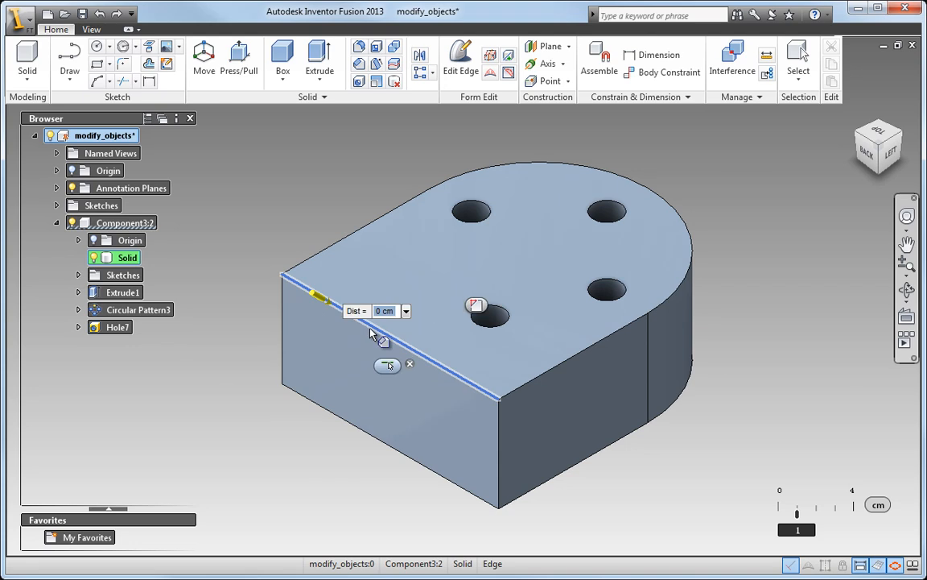
pyautogui.moveTo(316, 295); pyautogui.dragTo(330, 306)
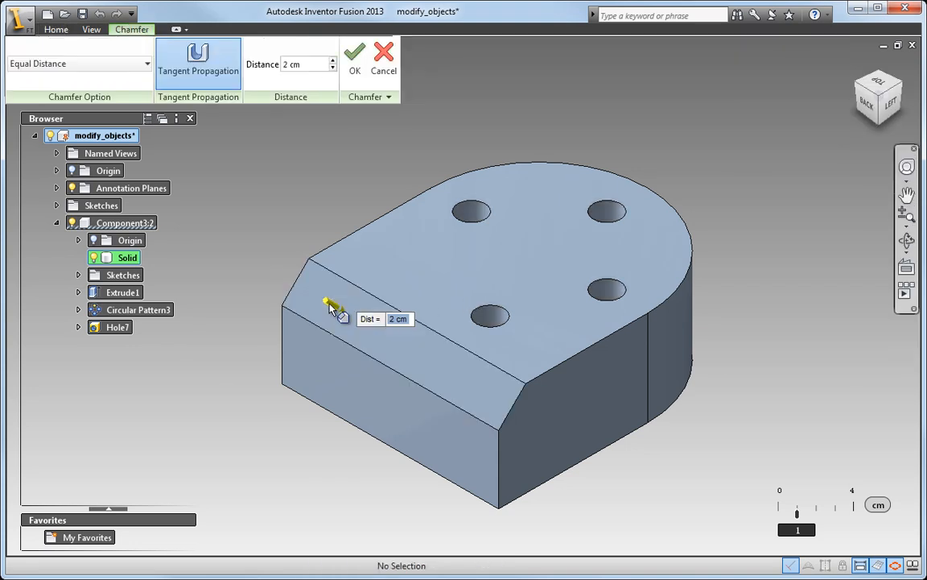
pyautogui.click(395, 311)
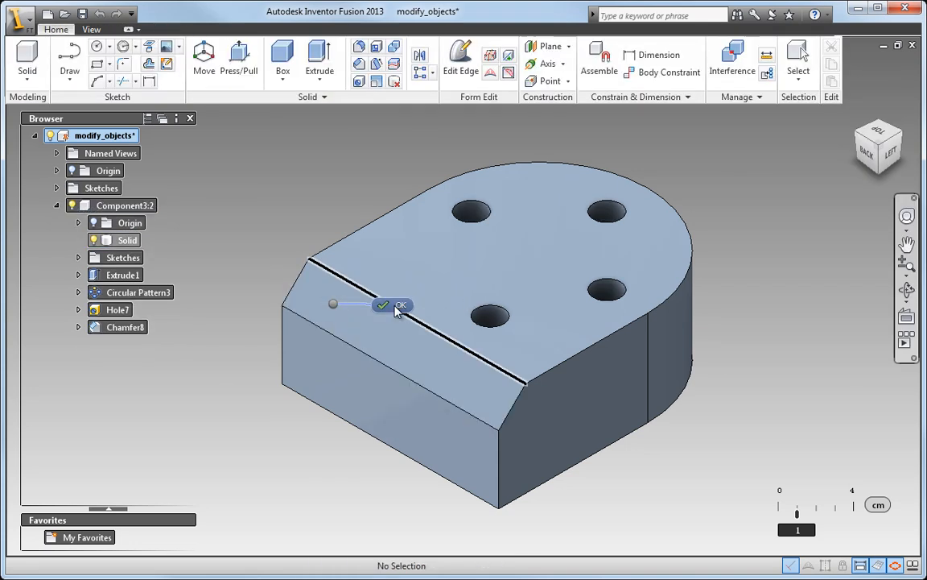
# Step: Fillet the lower straight edge of the block's flat end with a 3.5 cm radius
pyautogui.click(336, 424)
pyautogui.click(370, 426)
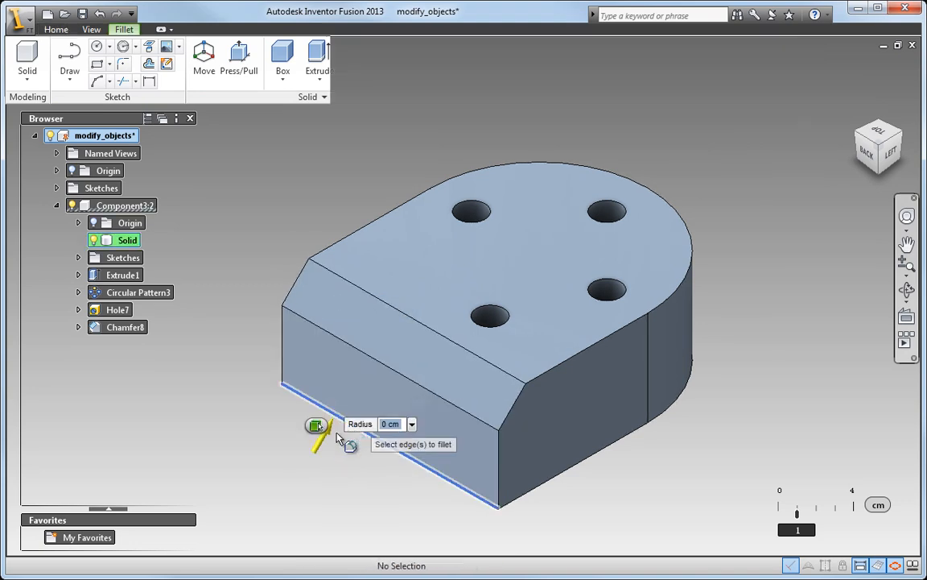
pyautogui.moveTo(315, 445); pyautogui.dragTo(336, 427)
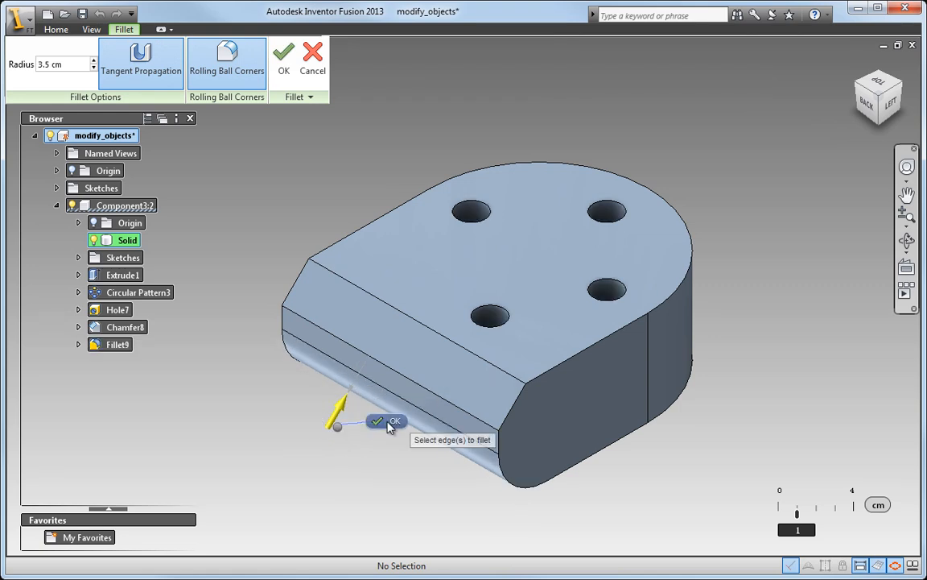
pyautogui.click(385, 422)
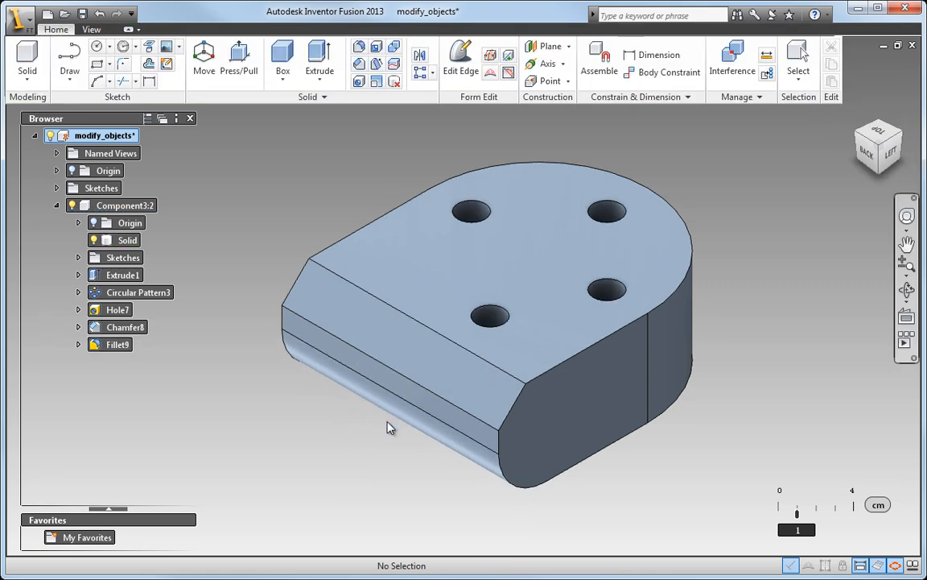
# Step: Edit the circular hole pattern, trying 4 instances and settling on 6 instances over a 180 degree sweep
pyautogui.rightClick(157, 300)
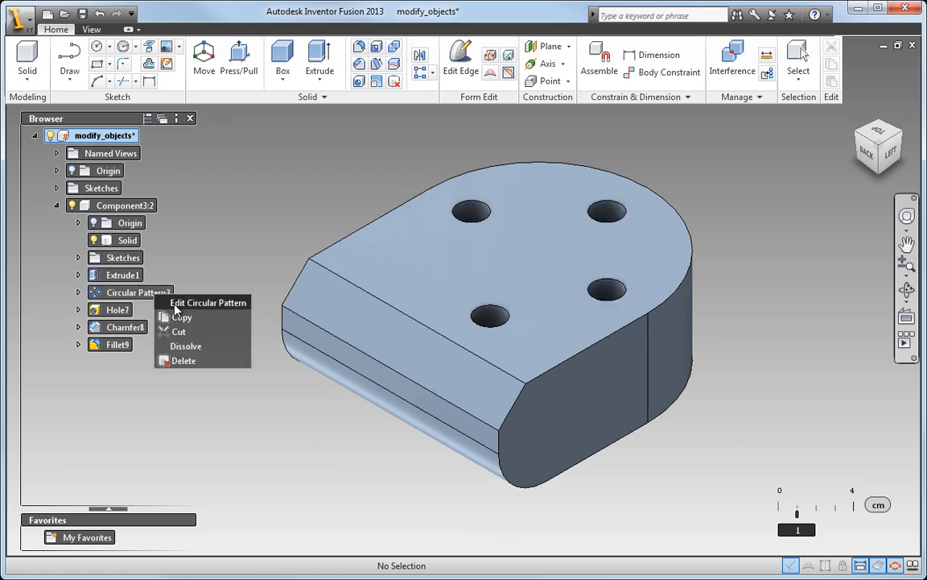
pyautogui.click(175, 304)
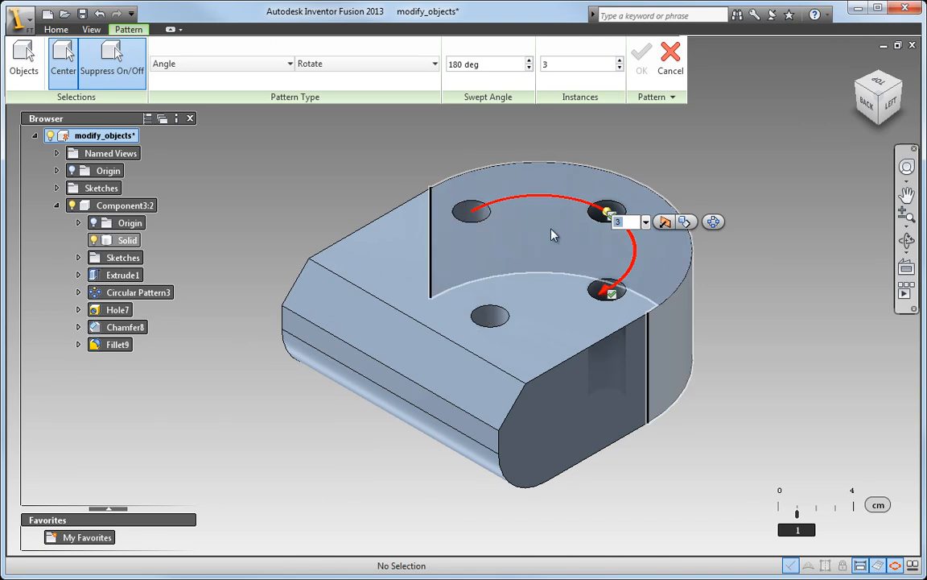
pyautogui.moveTo(608, 213); pyautogui.dragTo(531, 206)
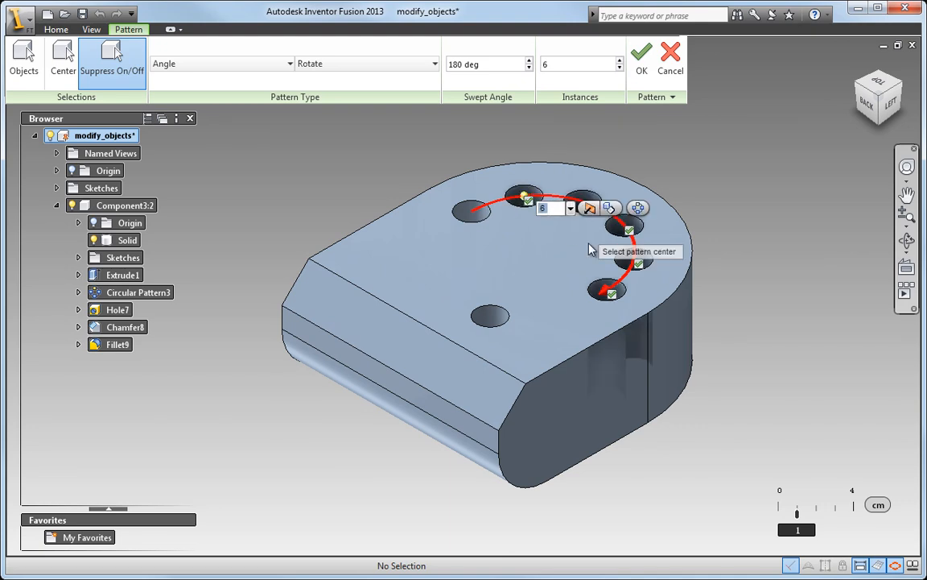
pyautogui.moveTo(610, 290)
pyautogui.mouseDown()
pyautogui.moveTo(640, 239)
pyautogui.moveTo(629, 278)
pyautogui.moveTo(605, 302)
pyautogui.moveTo(497, 299)
pyautogui.moveTo(574, 300)
pyautogui.moveTo(613, 279)
pyautogui.moveTo(599, 295)
pyautogui.mouseUp()
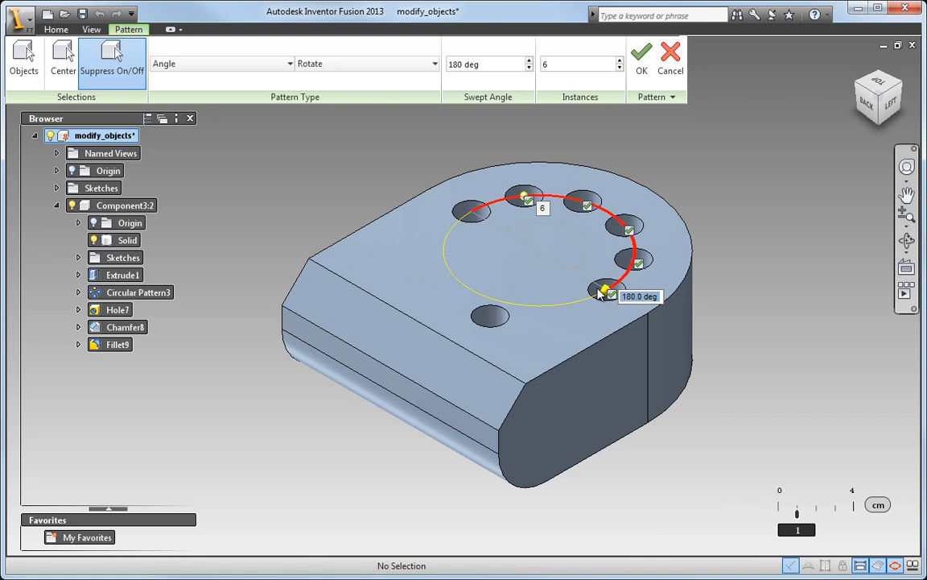
pyautogui.click(543, 208)
pyautogui.write('4')
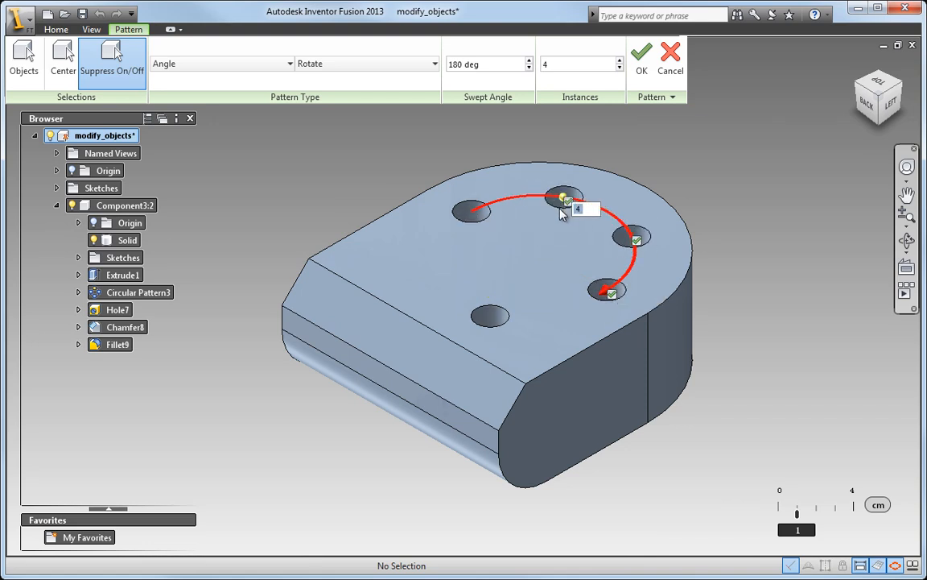
pyautogui.moveTo(569, 219); pyautogui.dragTo(529, 210)
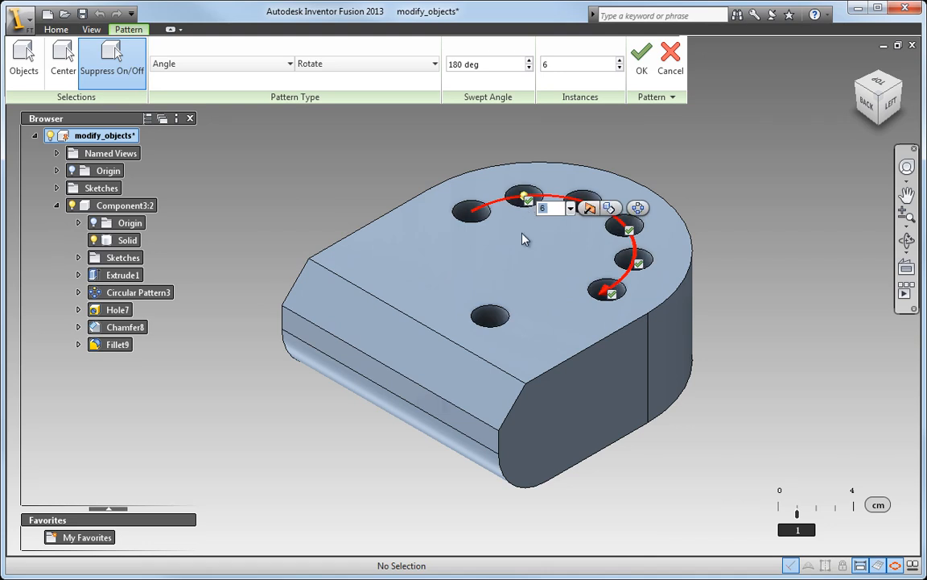
pyautogui.press('Return')
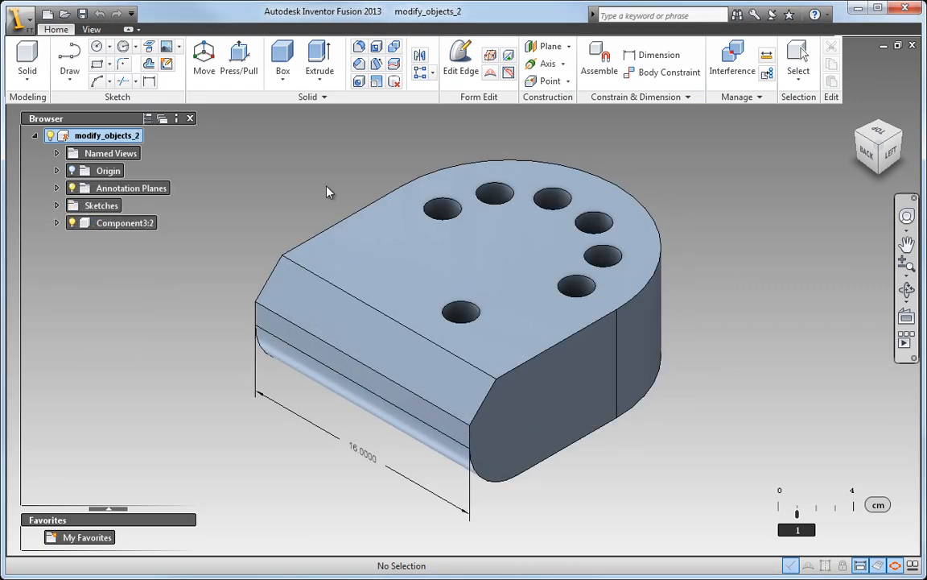
# Step: Move the single hole near the chamfer together with the last hole of the circular pattern 1 cm along X
pyautogui.click(458, 320)
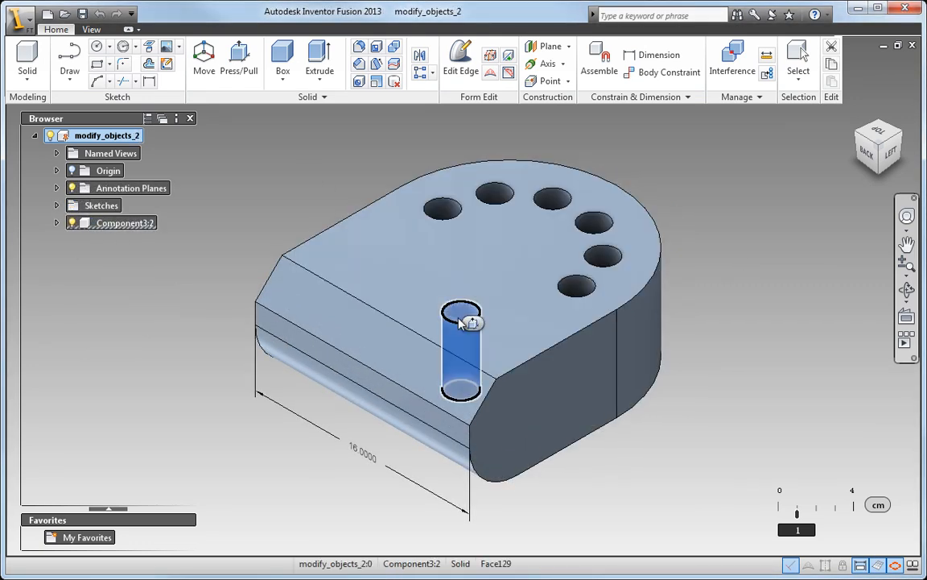
pyautogui.keyDown('ctrl'); pyautogui.click(574, 286); pyautogui.keyUp('ctrl')
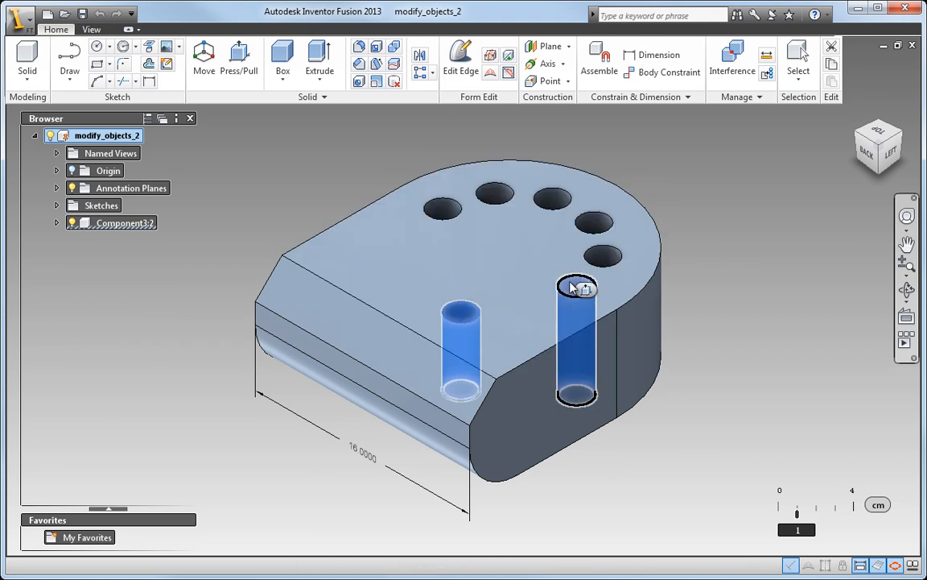
pyautogui.click(582, 290)
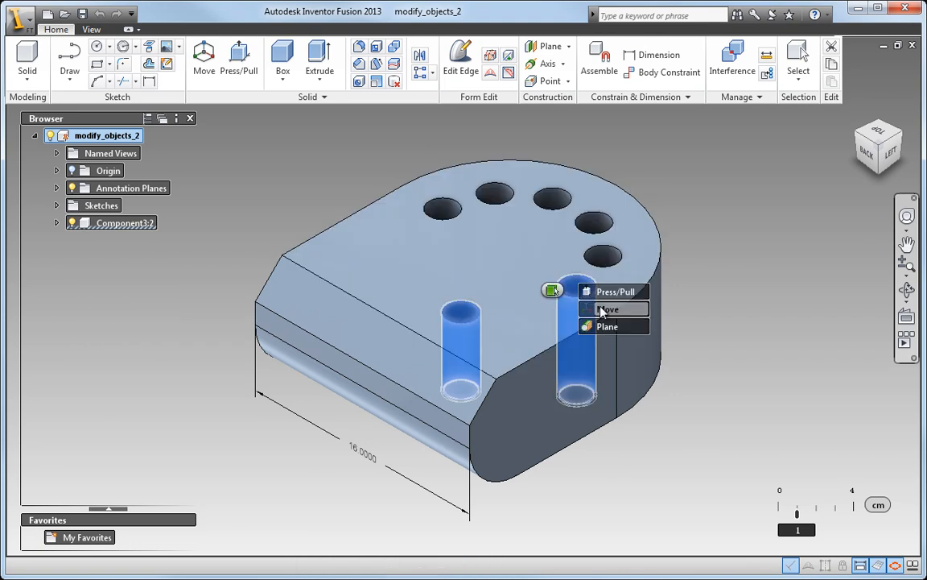
pyautogui.click(600, 308)
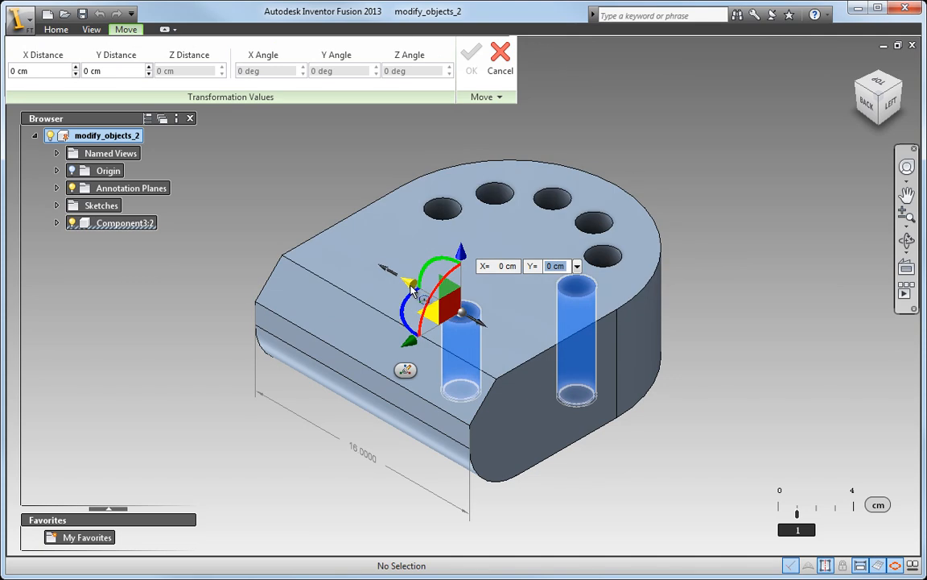
pyautogui.click(409, 283)
pyautogui.moveTo(410, 283); pyautogui.dragTo(404, 283)
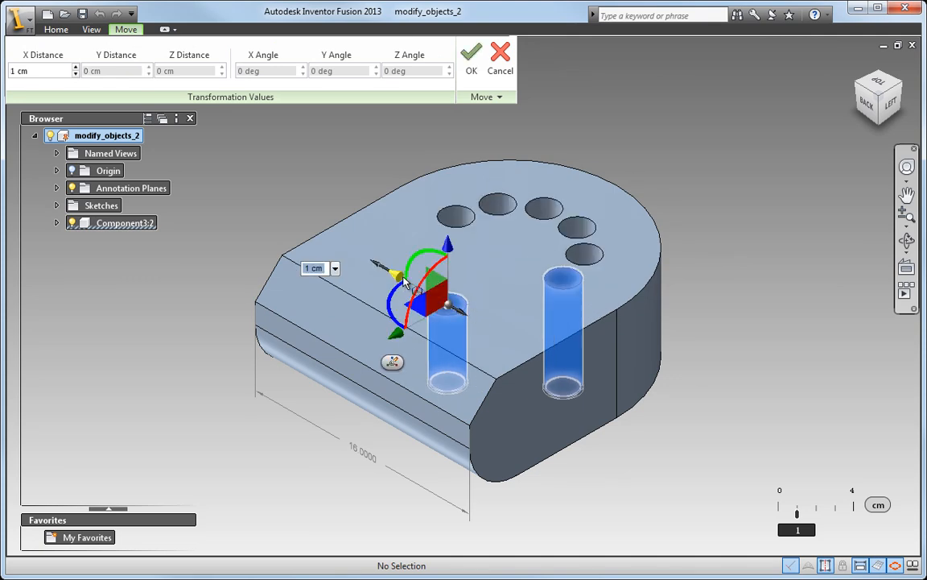
pyautogui.click(495, 277)
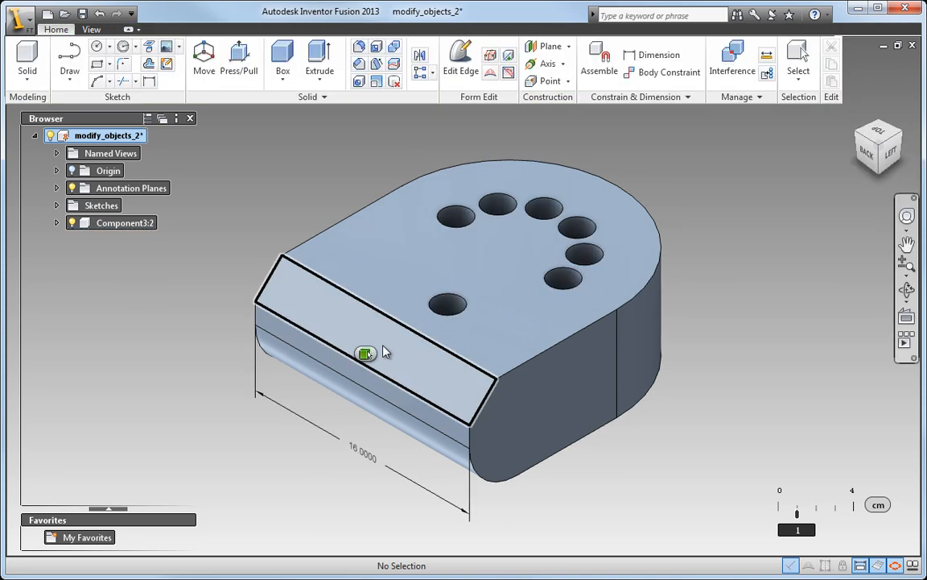
# Step: Rotate the chamfer face 22.9 degrees about its X axis with the Move command
pyautogui.click(384, 352)
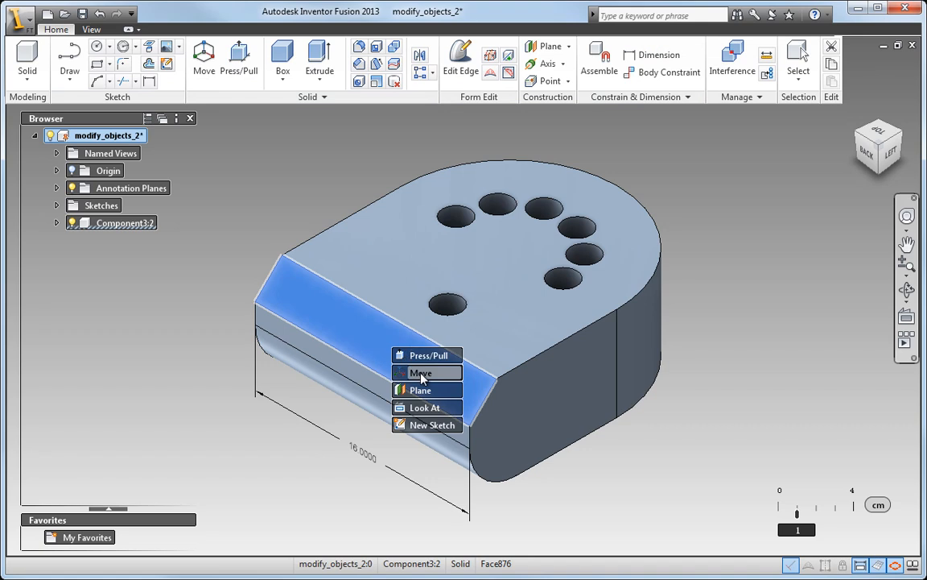
pyautogui.click(412, 371)
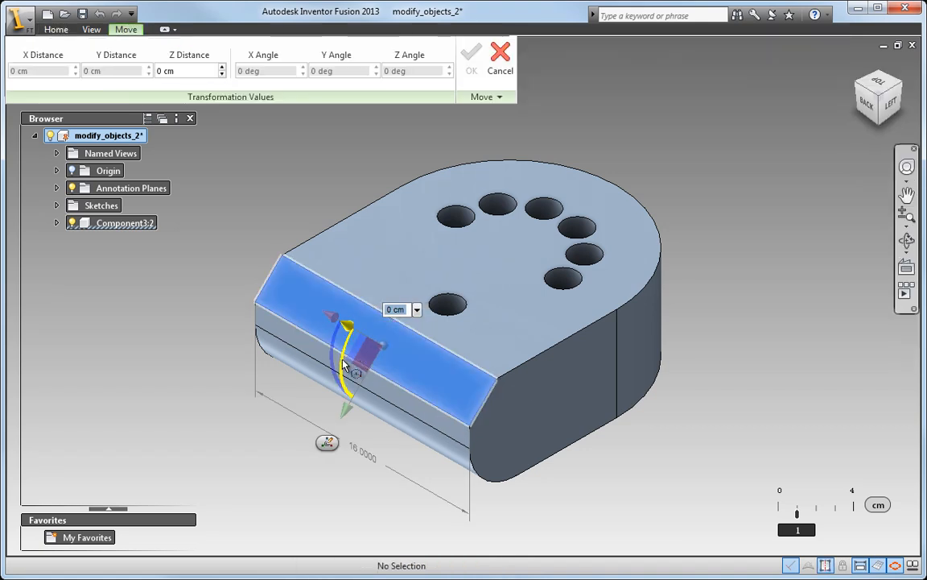
pyautogui.click(341, 364)
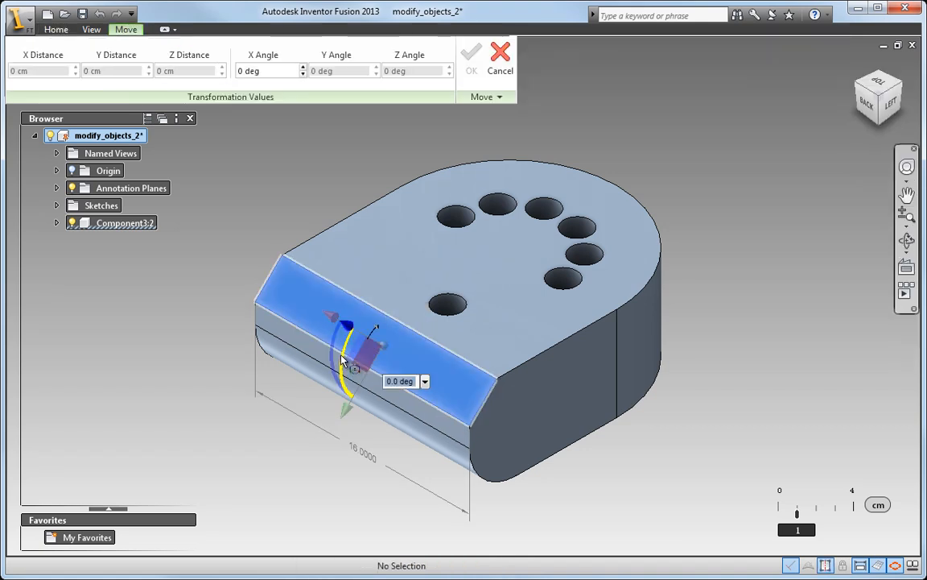
pyautogui.moveTo(241, 426); pyautogui.dragTo(249, 414)
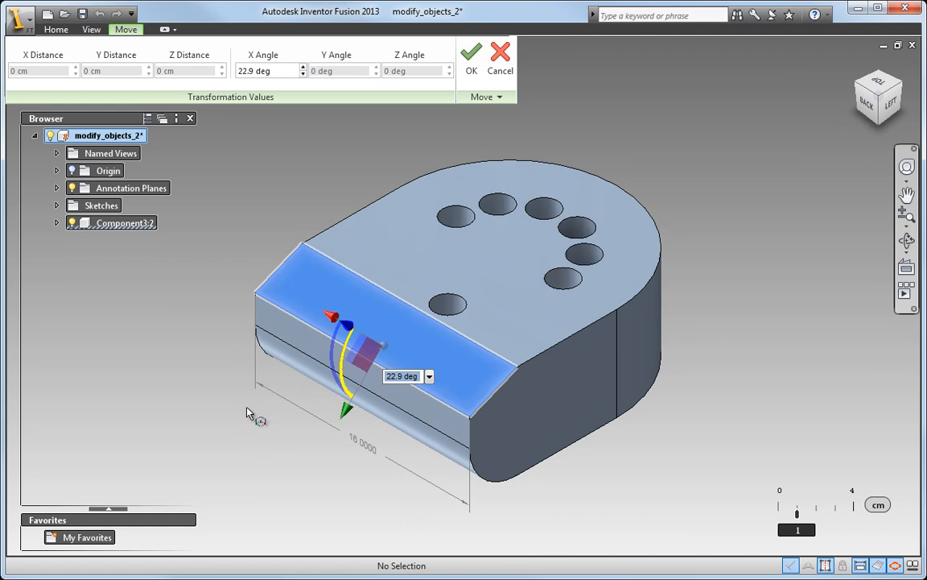
pyautogui.click(295, 409)
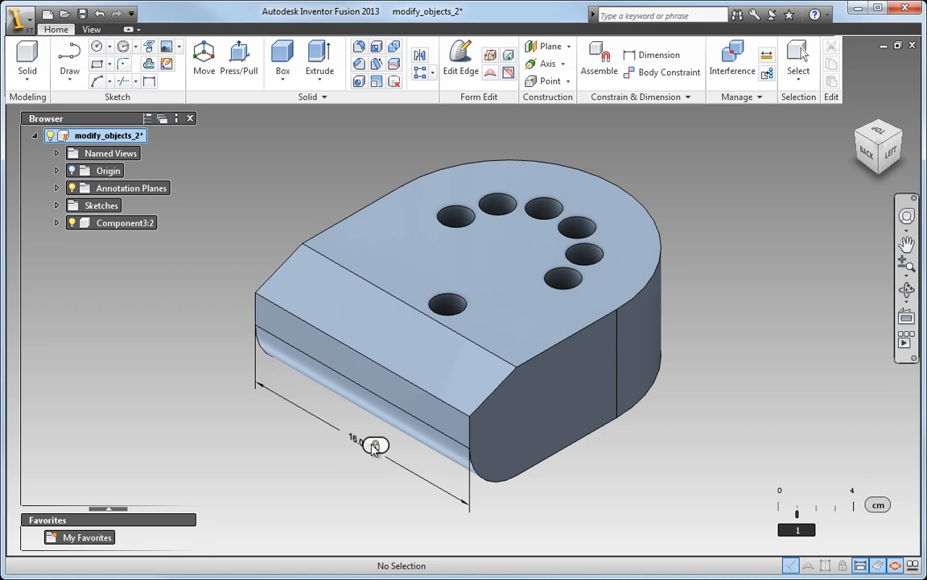
# Step: Move the flat side face of the block -2 cm along its Z axis with the Move command
pyautogui.click(566, 438)
pyautogui.moveTo(577, 441)
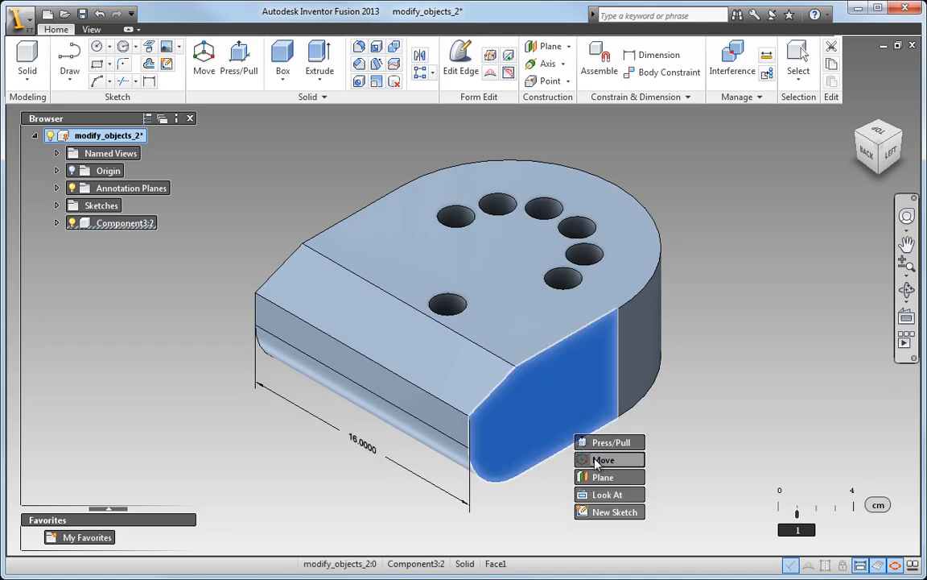
pyautogui.click(600, 459)
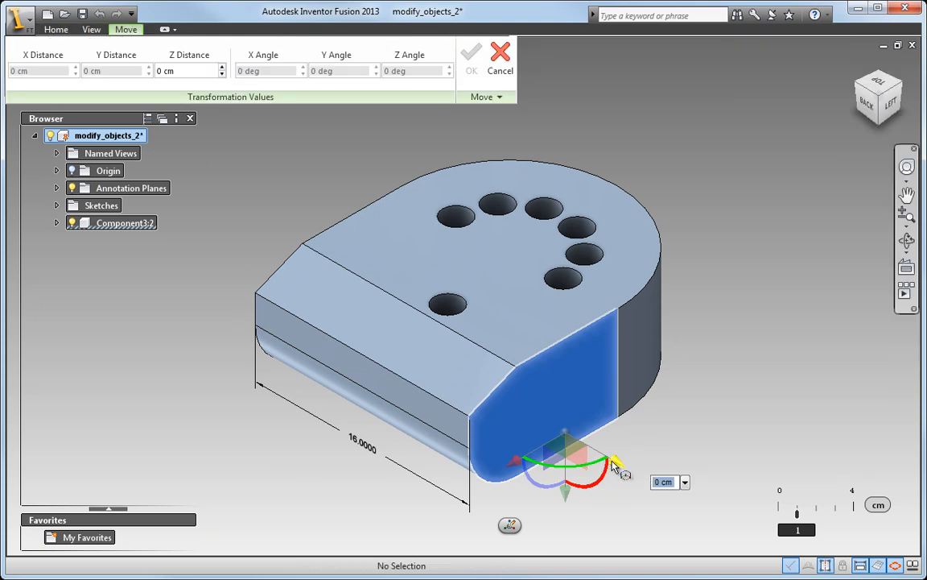
pyautogui.moveTo(615, 467); pyautogui.dragTo(593, 451)
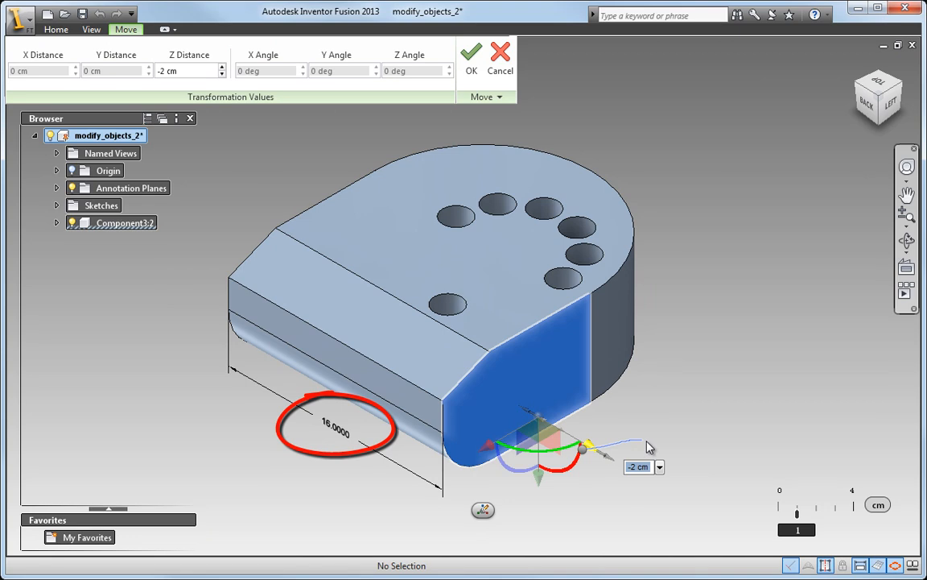
pyautogui.press('Return')
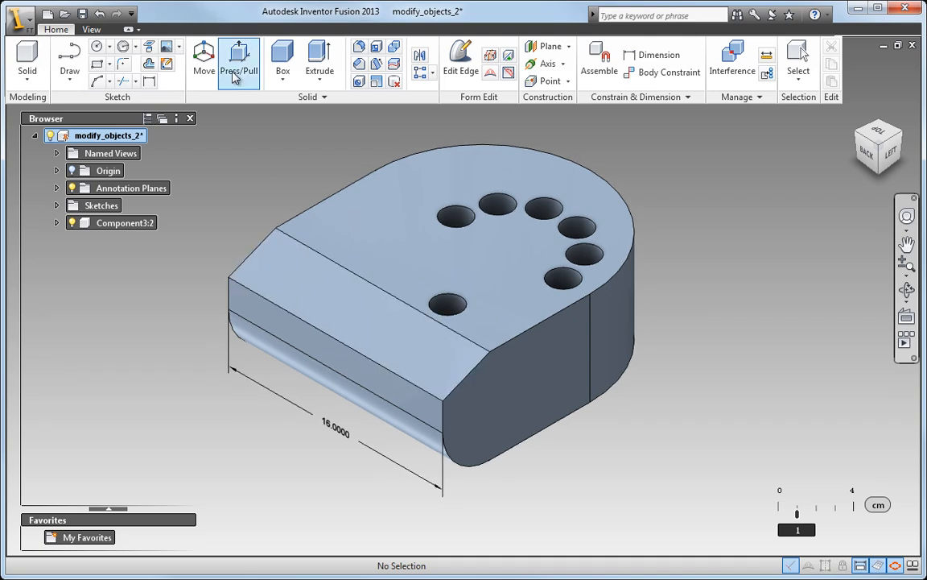
pyautogui.rightClick(256, 183)
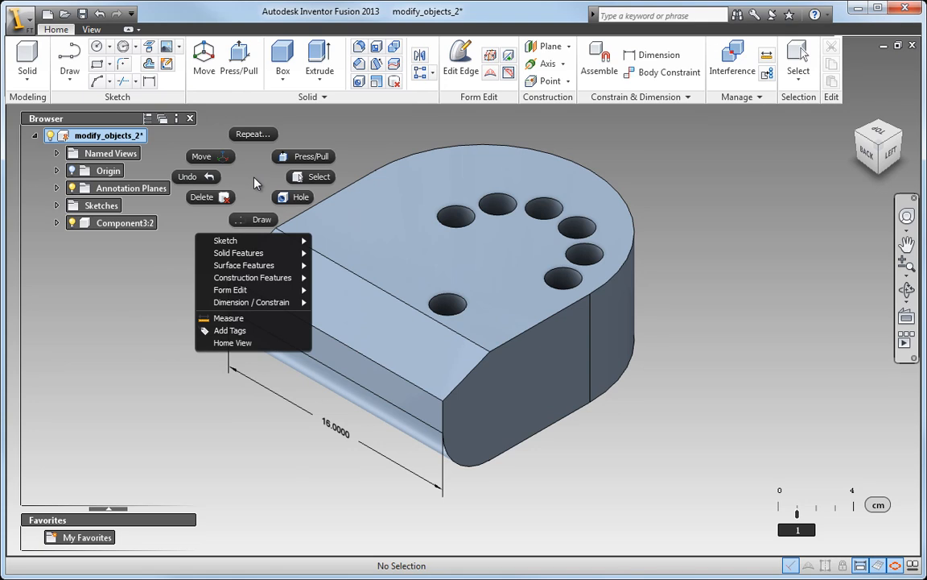
pyautogui.click(373, 236)
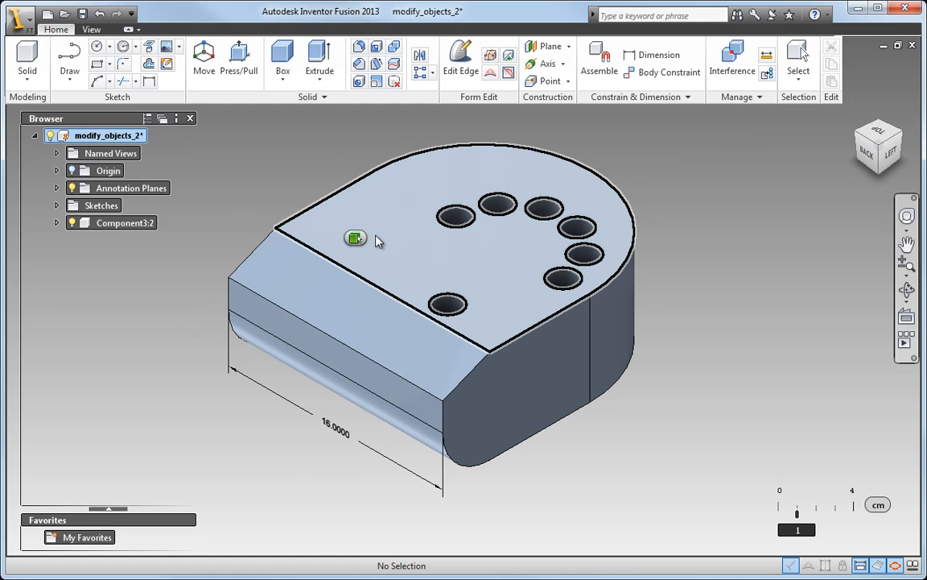
pyautogui.click(377, 242)
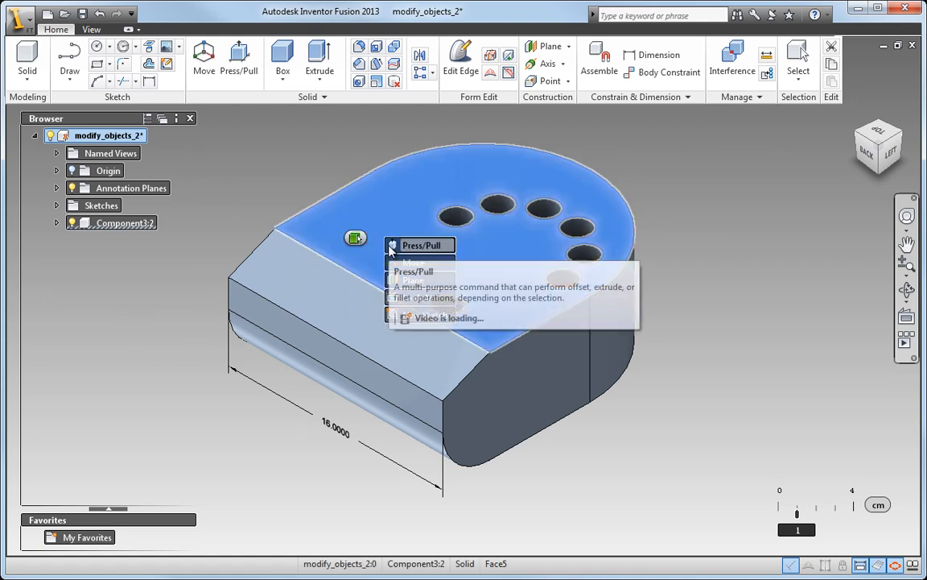
pyautogui.click(390, 247)
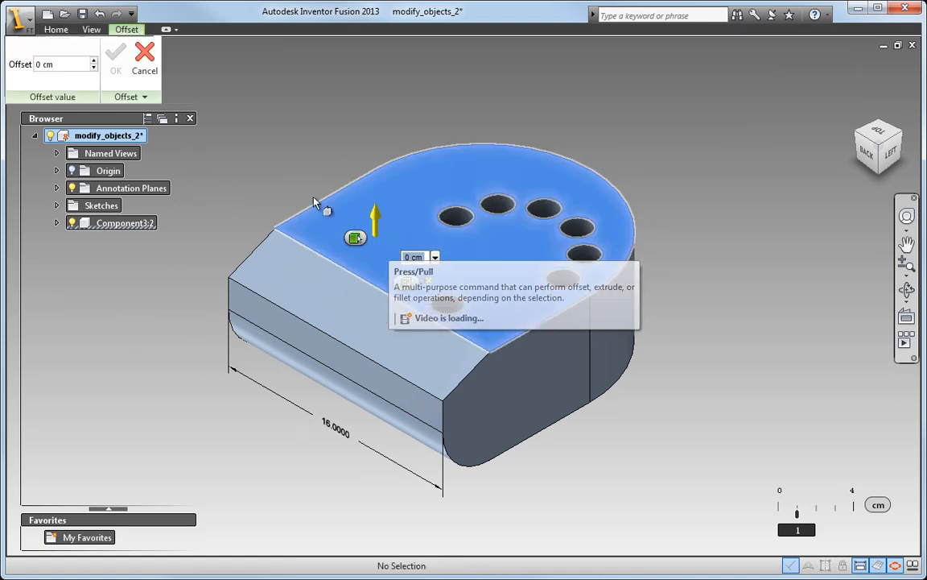
pyautogui.moveTo(288, 184)
pyautogui.mouseDown()
pyautogui.moveTo(287, 169)
pyautogui.moveTo(295, 203)
pyautogui.moveTo(293, 189)
pyautogui.mouseUp()
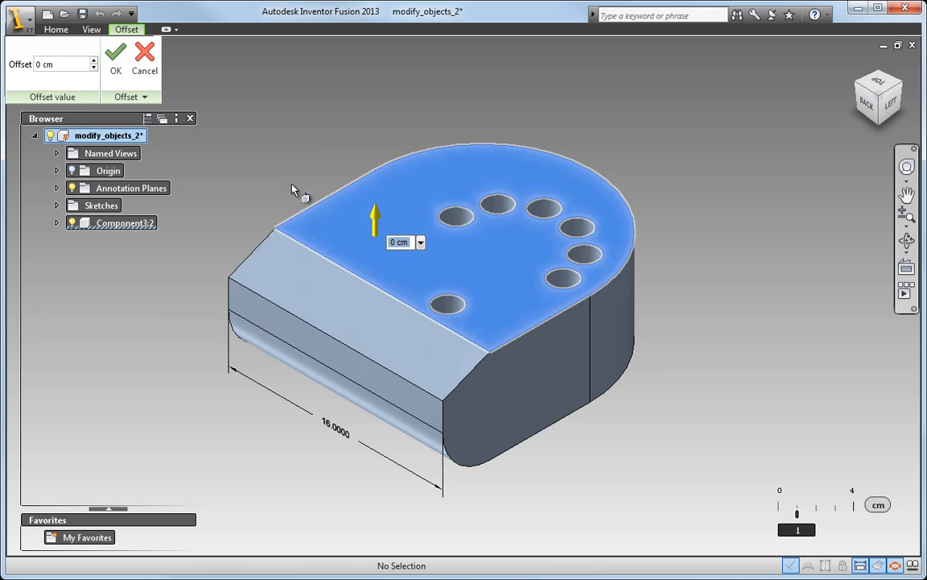
pyautogui.rightClick(292, 189)
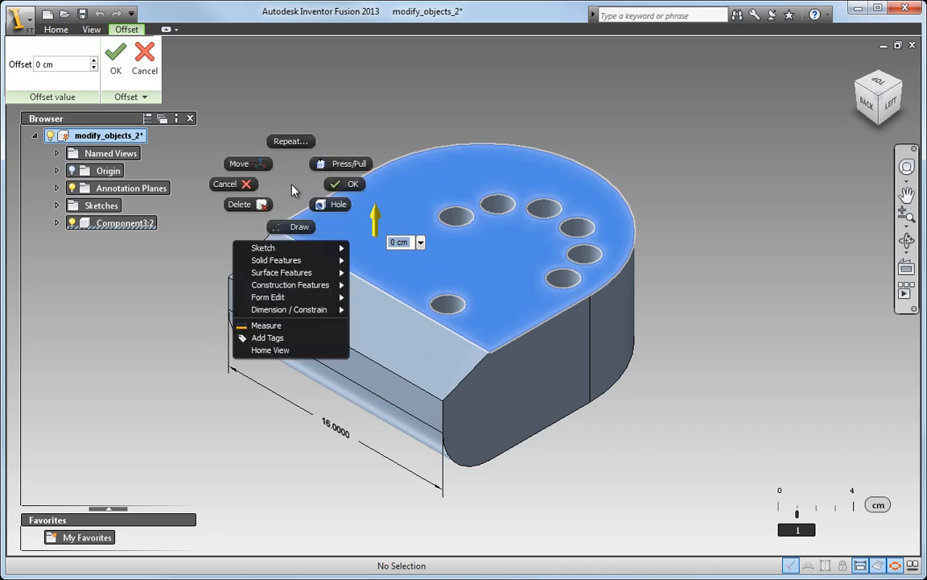
pyautogui.click(334, 206)
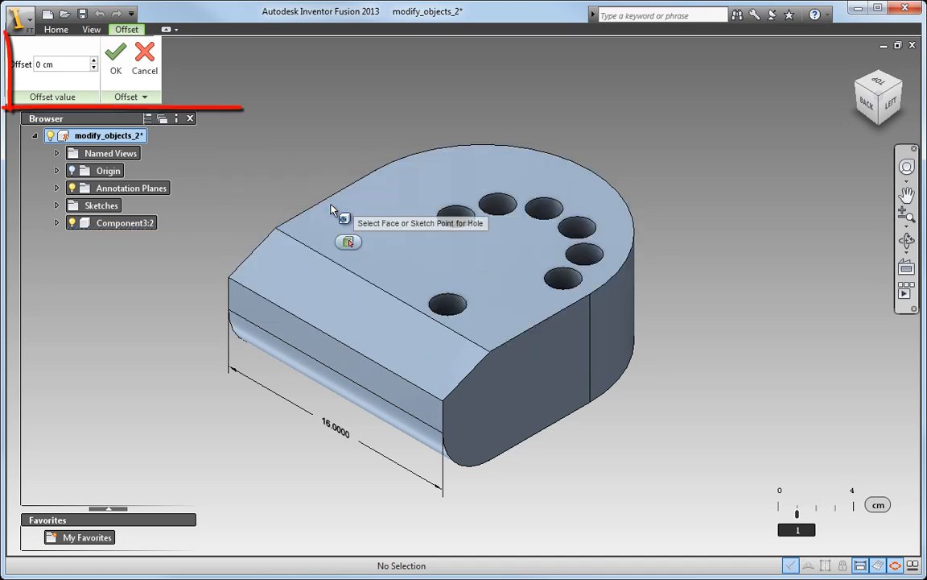
pyautogui.moveTo(329, 205); pyautogui.dragTo(231, 203, button='right')
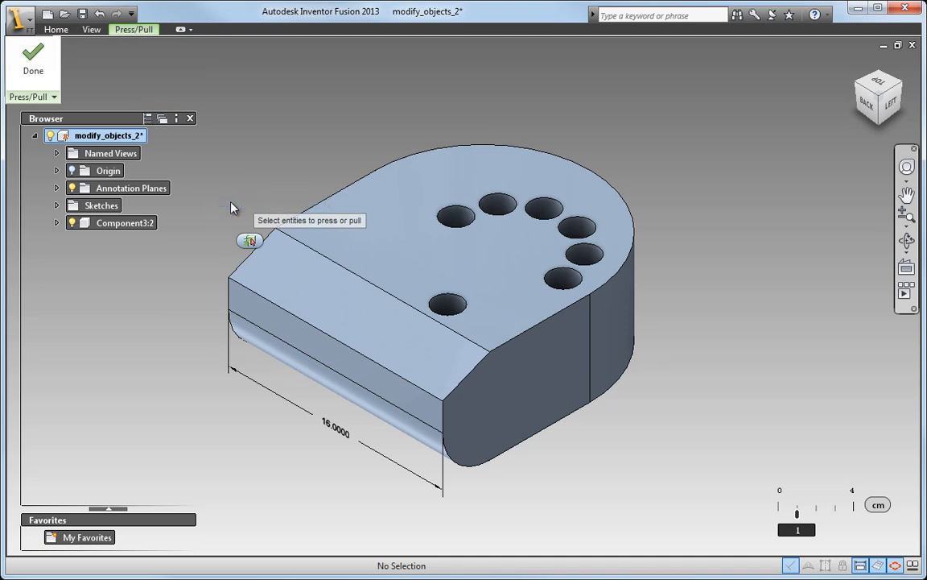
pyautogui.click(33, 69)
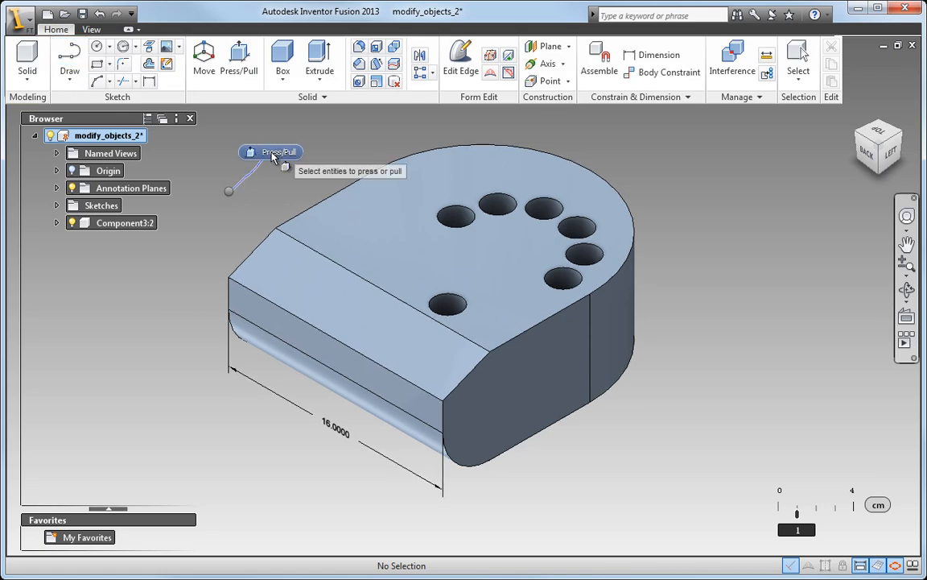
# Step: Try a 0.5 cm fillet on the outer edge of the top face using Press/Pull
pyautogui.moveTo(272, 158); pyautogui.dragTo(277, 154, button='right')
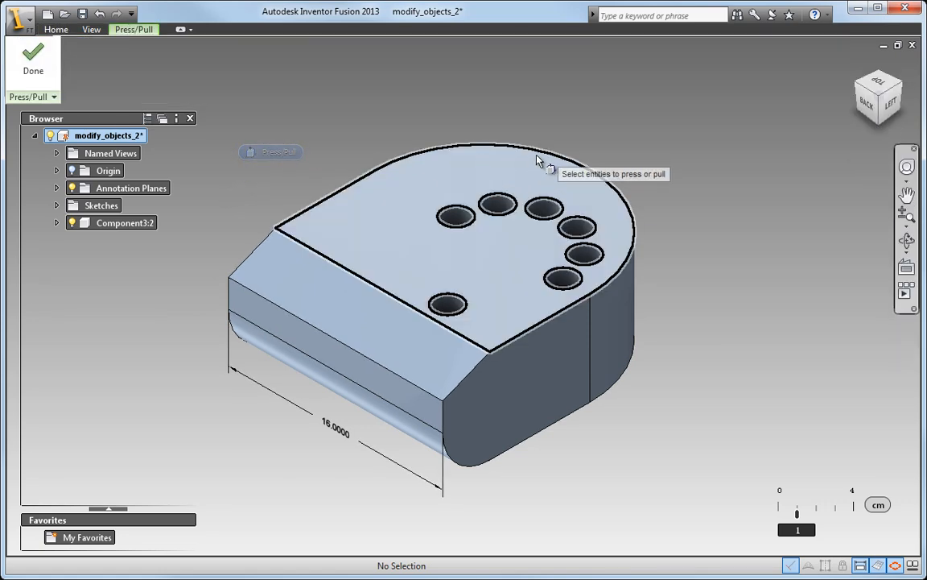
pyautogui.click(562, 157)
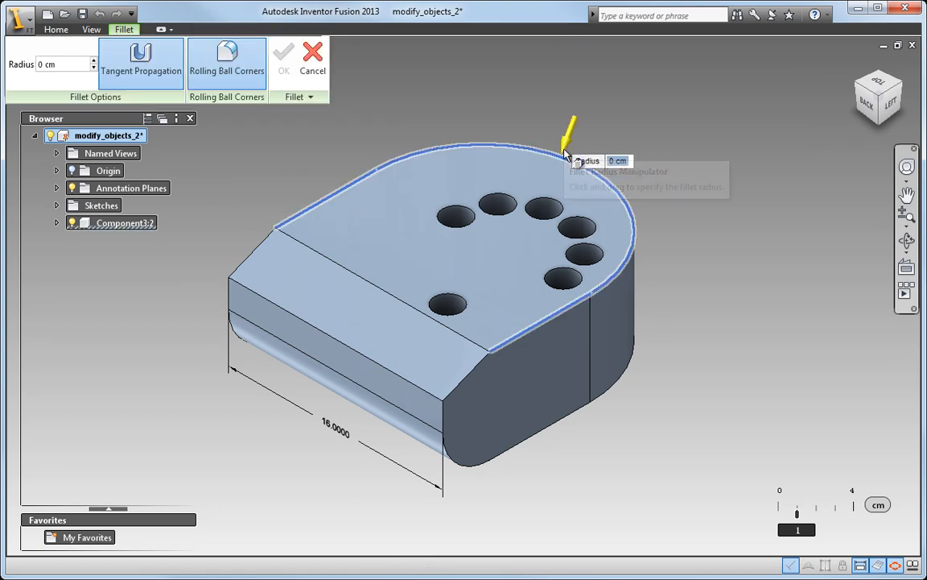
pyautogui.moveTo(566, 151); pyautogui.dragTo(566, 156)
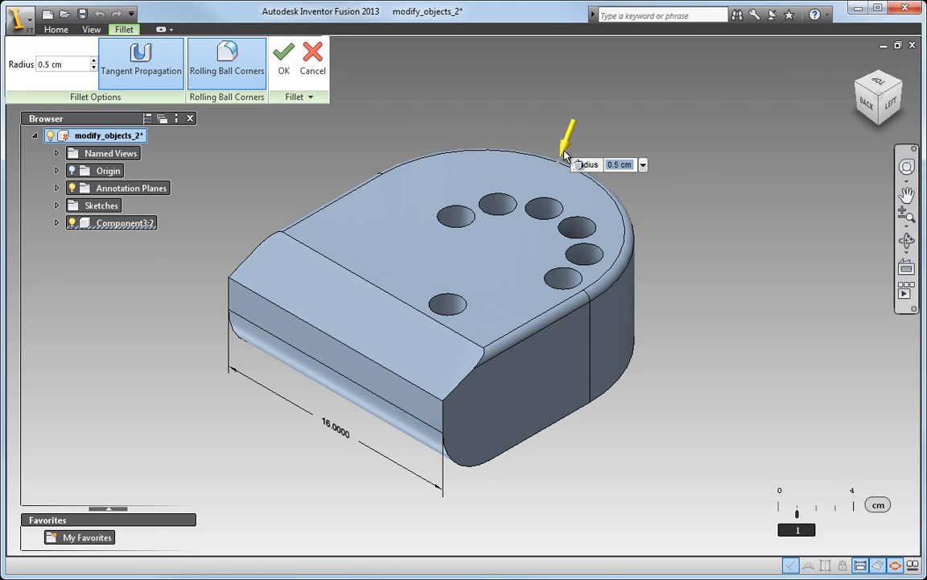
pyautogui.click(481, 140)
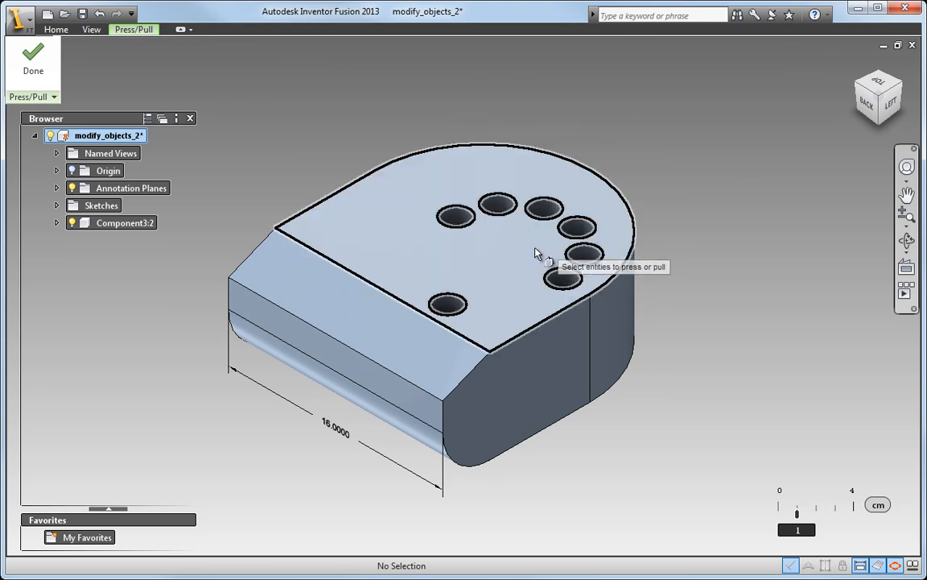
# Step: Offset the top face by -1 cm with Press/Pull and finish the command
pyautogui.click(526, 239)
pyautogui.moveTo(524, 227); pyautogui.dragTo(525, 253)
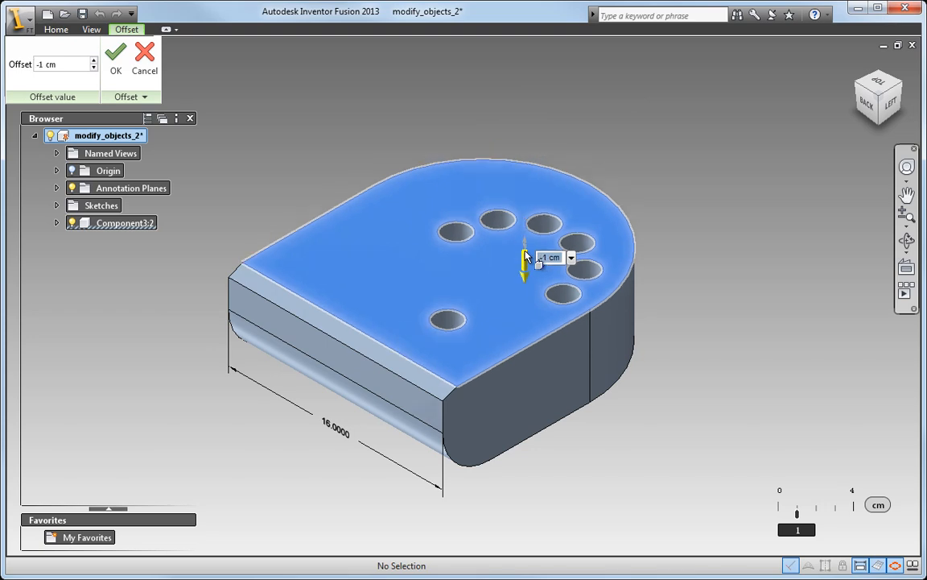
pyautogui.press('Return')
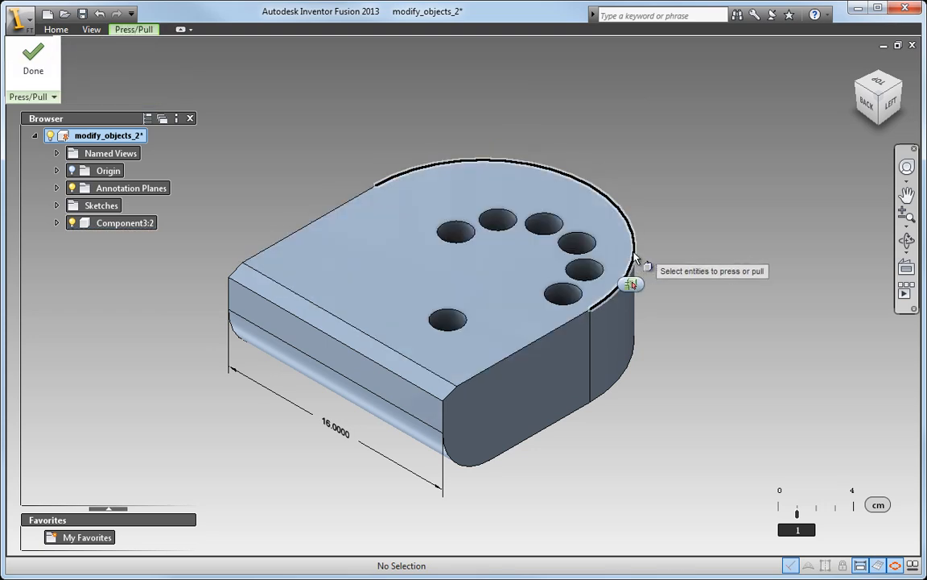
pyautogui.moveTo(669, 260); pyautogui.dragTo(748, 260, button='right')
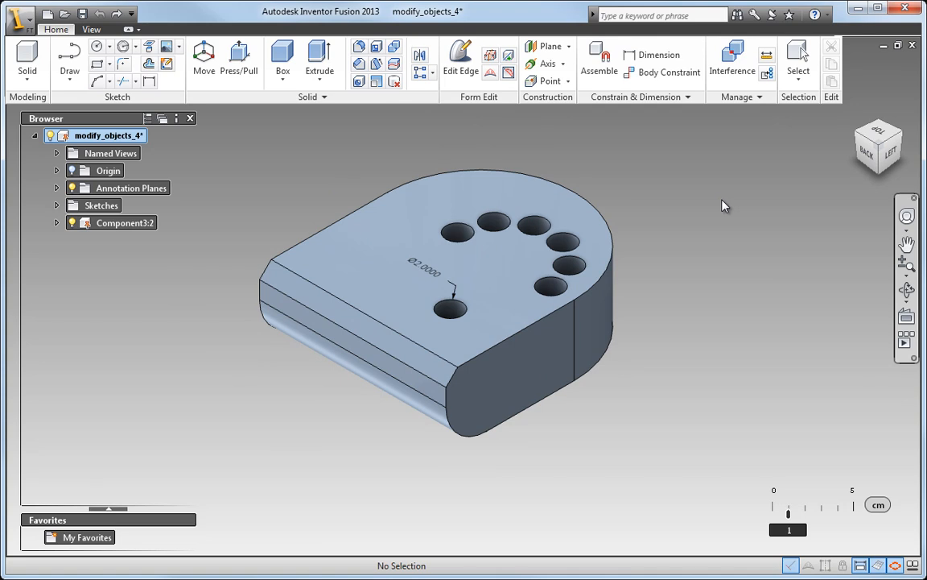
# Step: Dimension the length of the chamfer's lower edge, switching the annotation plane to horizontal and placing it in front of the flat end
pyautogui.click(648, 60)
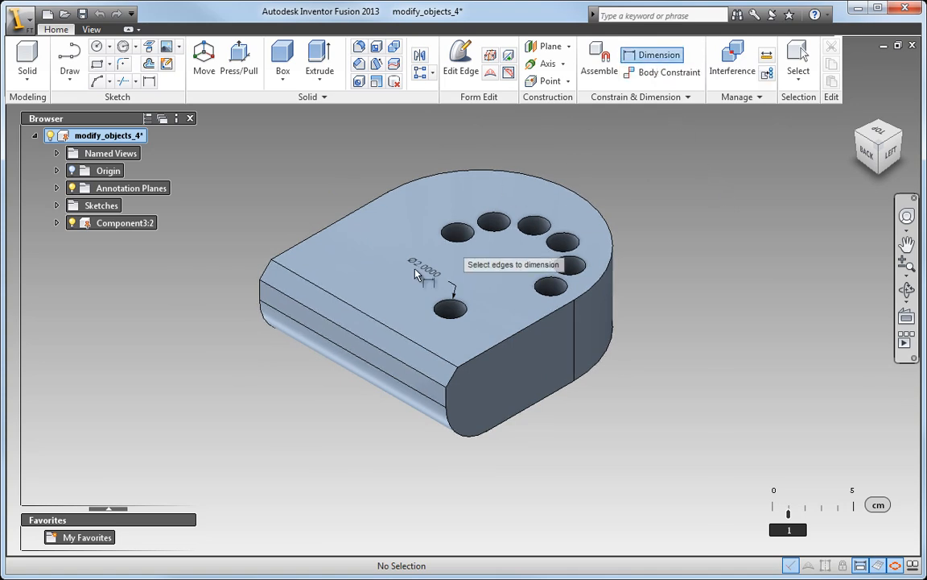
pyautogui.click(359, 334)
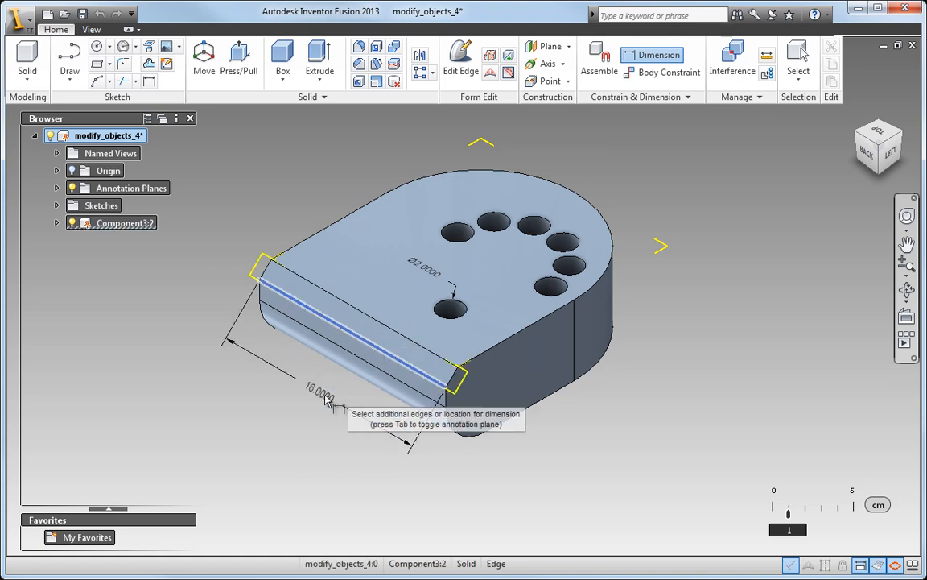
pyautogui.press('Tab')
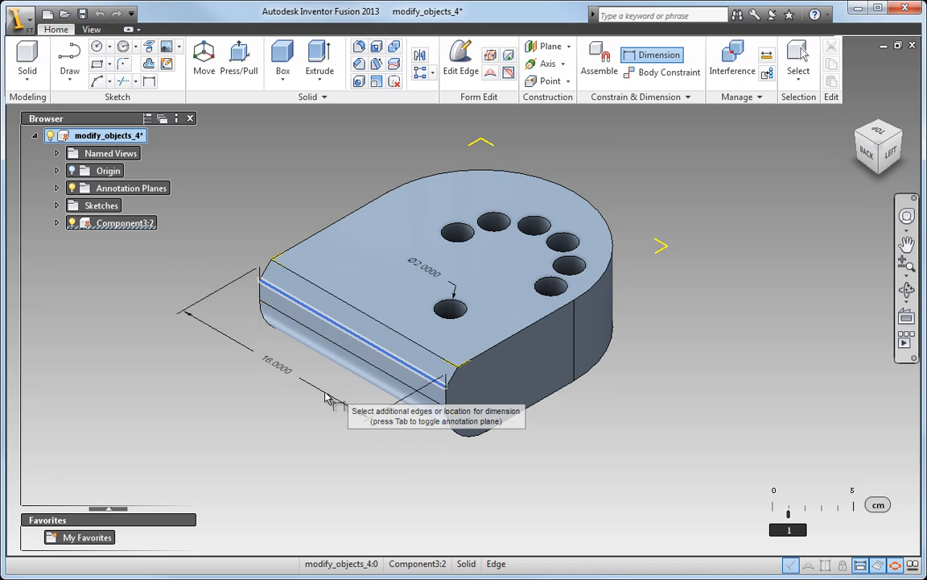
pyautogui.click(337, 390)
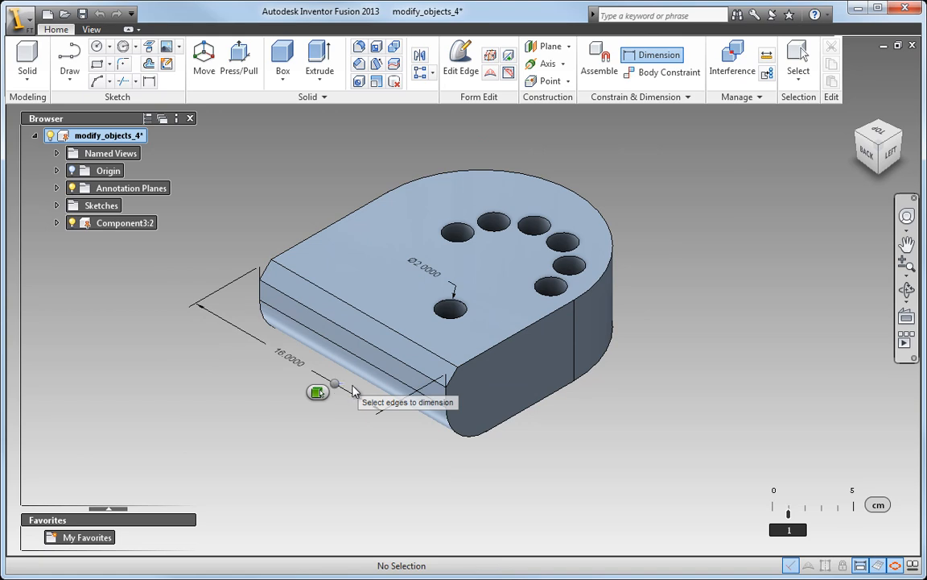
pyautogui.click(346, 350)
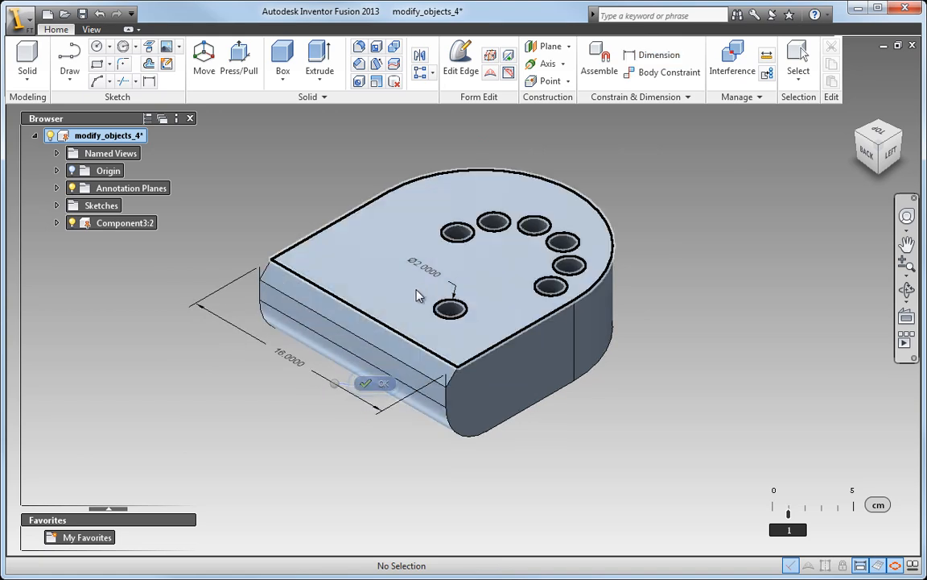
# Step: Set the diameter dimension of the single hole near the chamfer to 3 cm
pyautogui.moveTo(426, 267)
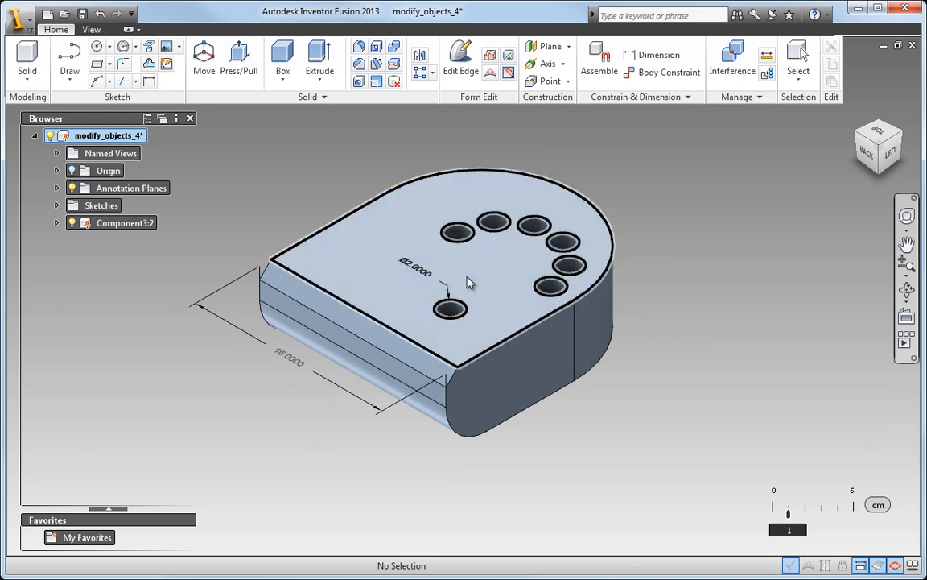
pyautogui.doubleClick(425, 276)
pyautogui.write('3')
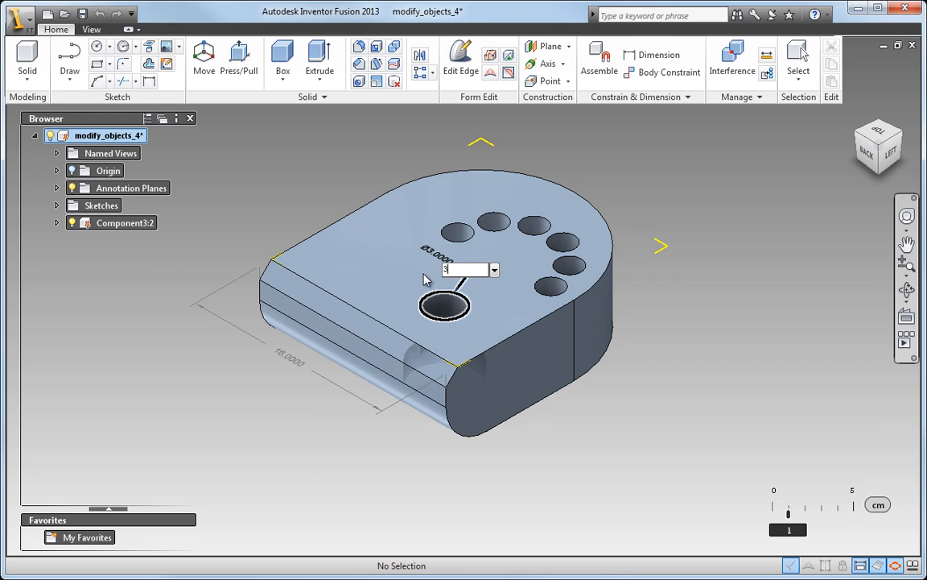
pyautogui.press('Return')
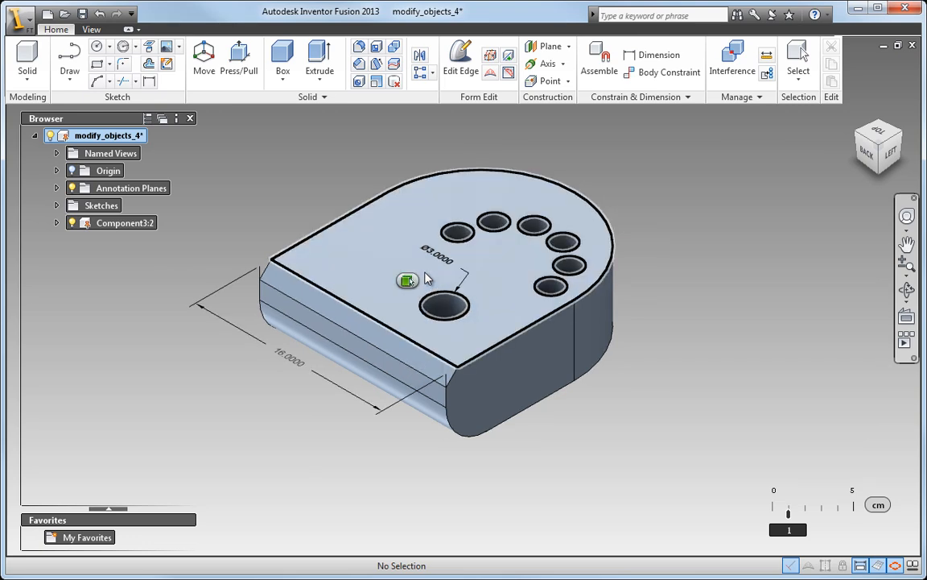
pyautogui.click(536, 378)
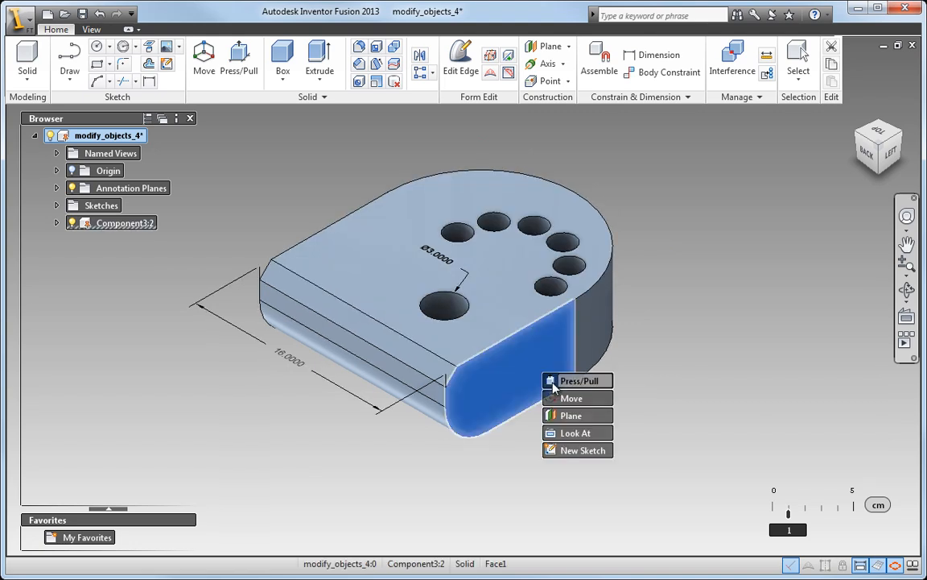
pyautogui.click(573, 400)
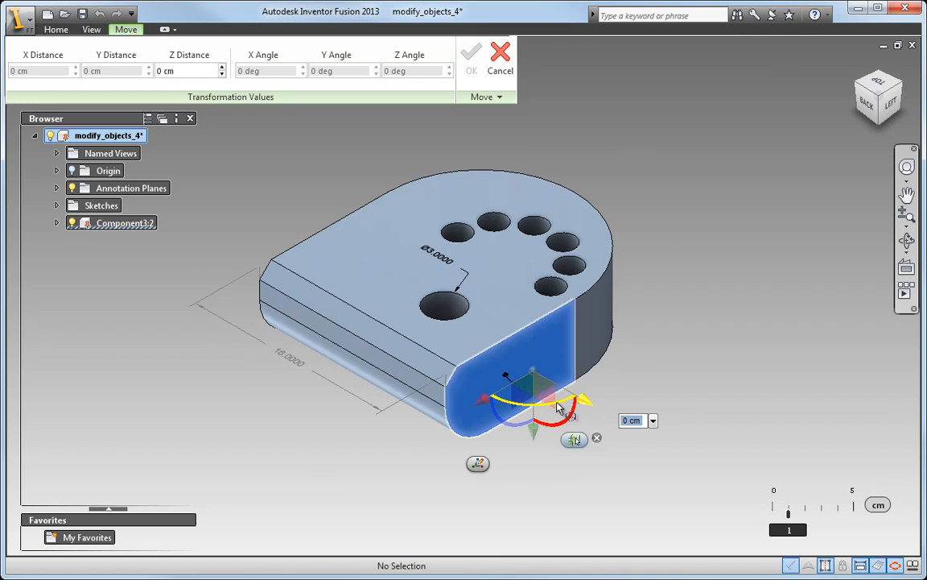
pyautogui.click(557, 403)
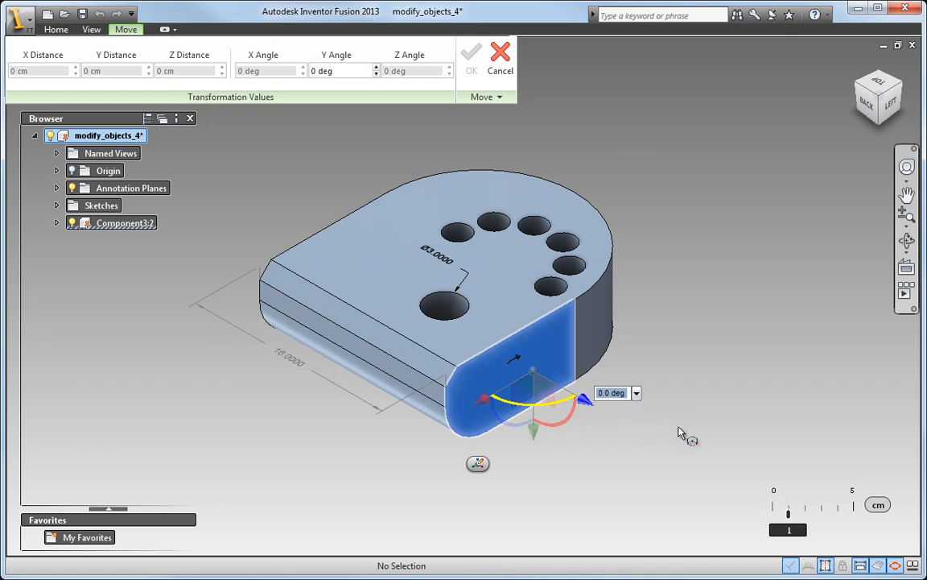
pyautogui.moveTo(679, 433); pyautogui.dragTo(677, 418)
pyautogui.moveTo(677, 417); pyautogui.dragTo(621, 417, button='right')
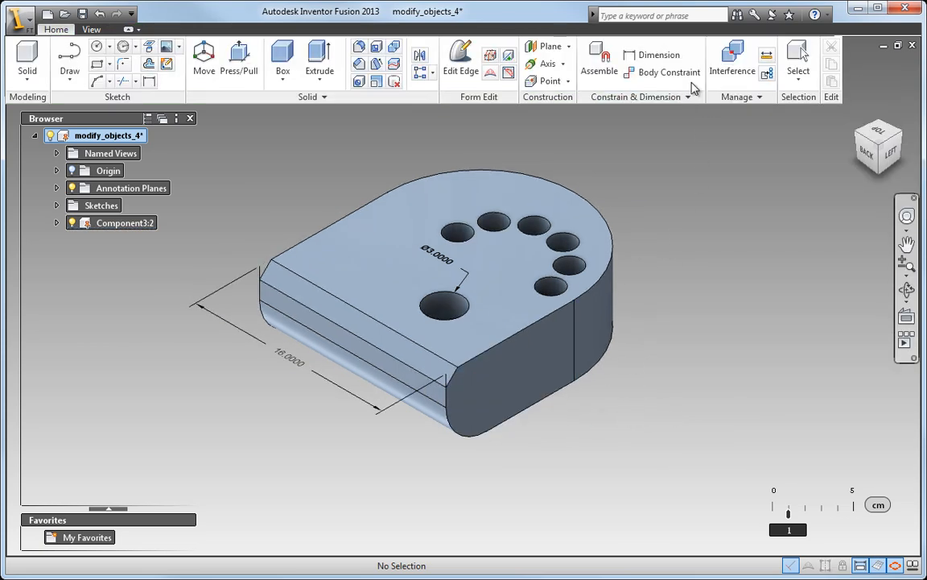
# Step: Add a perpendicular body constraint between the part's planar left side face and the narrow flat back face
pyautogui.click(668, 71)
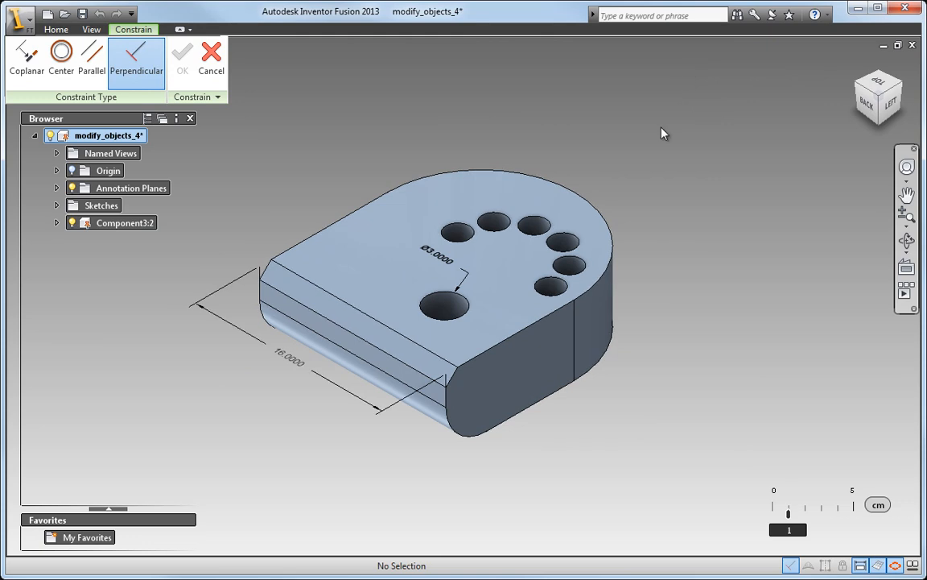
pyautogui.click(483, 384)
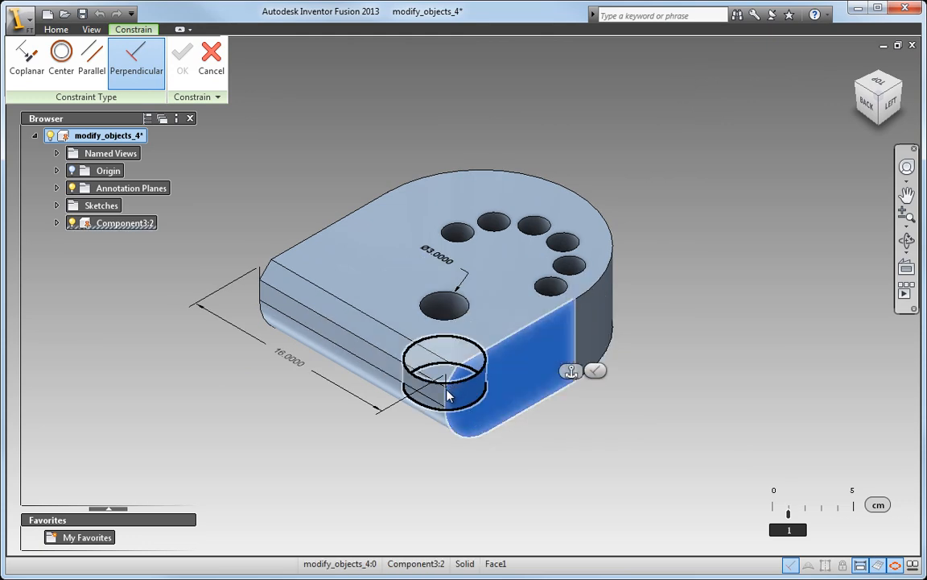
pyautogui.click(443, 397)
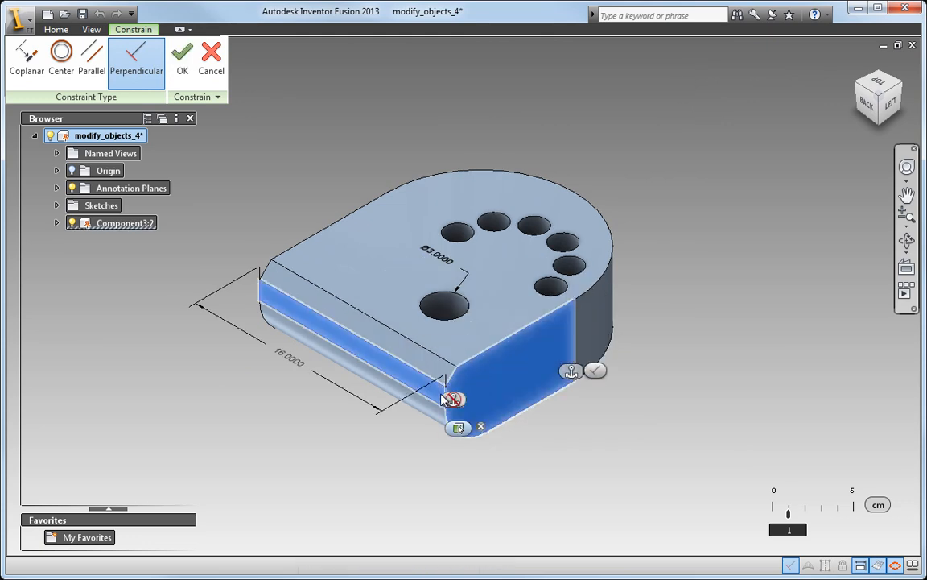
pyautogui.moveTo(578, 437); pyautogui.dragTo(644, 436, button='right')
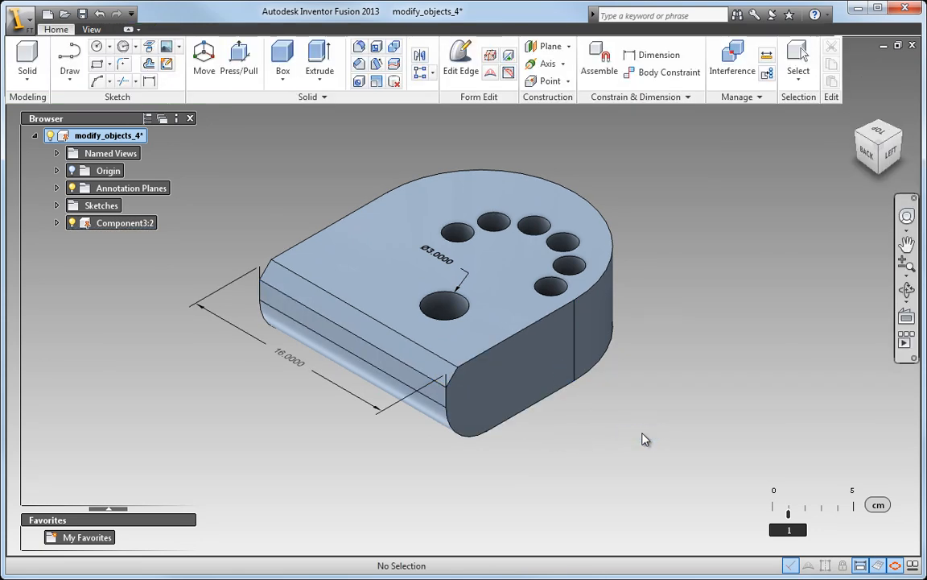
# Step: Repeat the perpendicular body constraint between the part's planar right side face and the narrow flat back face
pyautogui.click(858, 133)
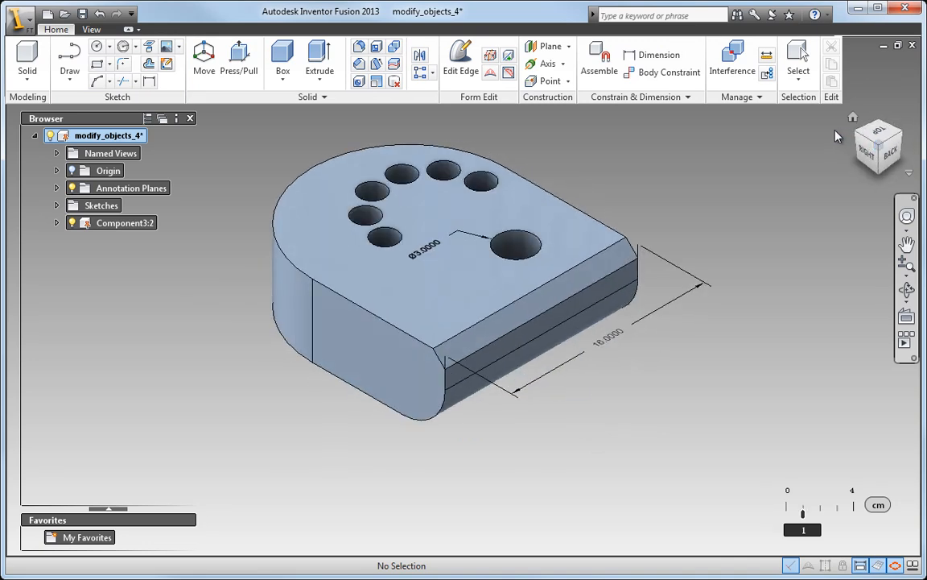
pyautogui.moveTo(626, 201); pyautogui.dragTo(620, 146, button='right')
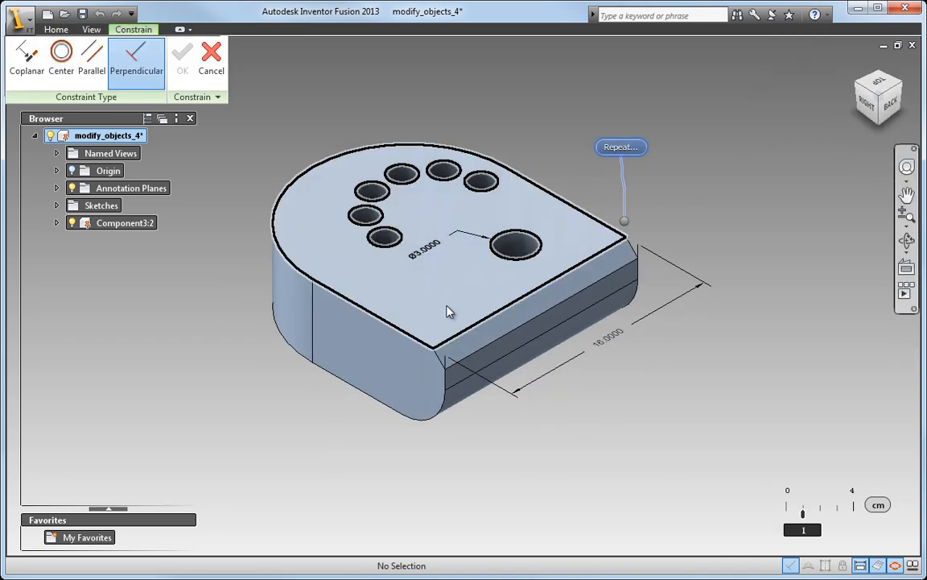
pyautogui.click(427, 380)
pyautogui.click(466, 380)
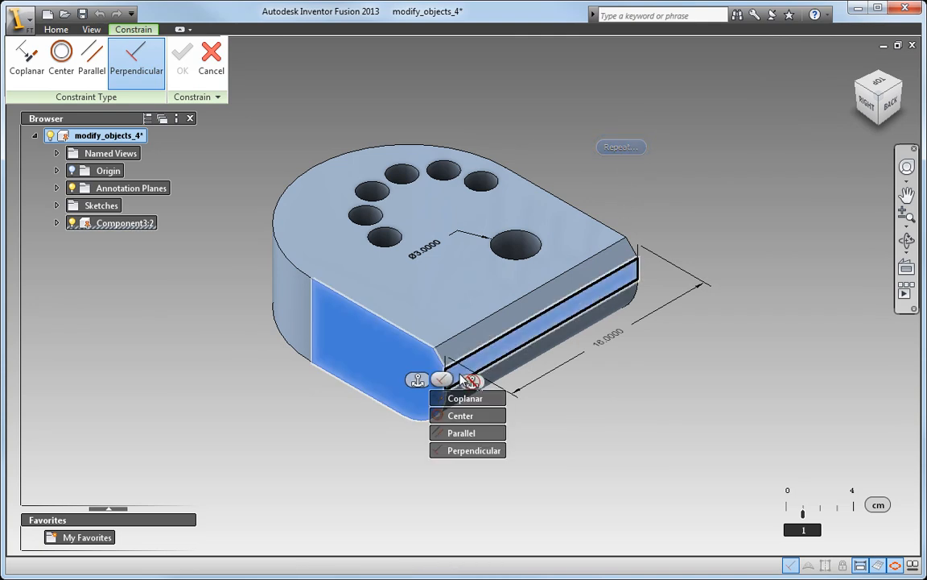
pyautogui.moveTo(577, 421); pyautogui.dragTo(644, 425, button='right')
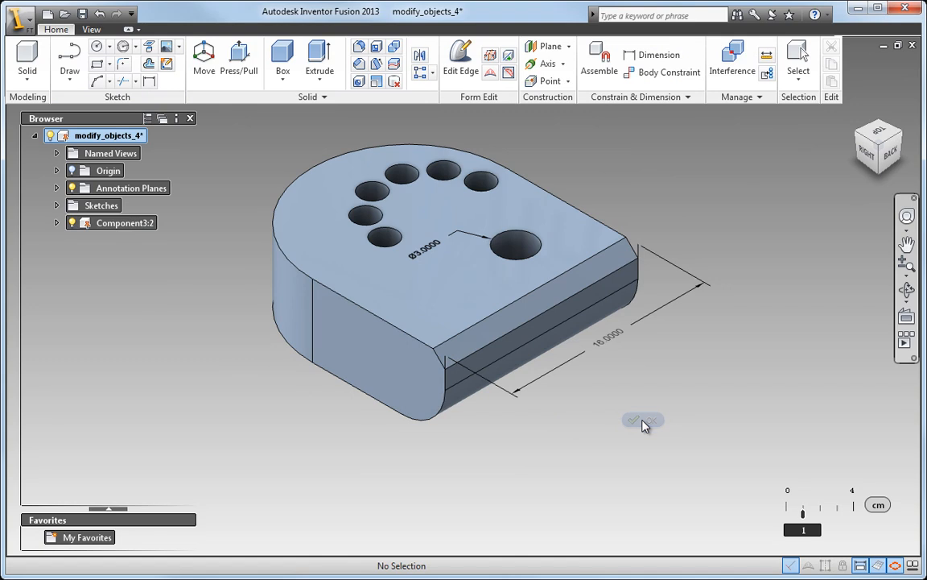
# Step: Try to rotate the constrained right side face by about -18.4 degrees around Y with Move, and exit the command
pyautogui.click(393, 390)
pyautogui.click(405, 393)
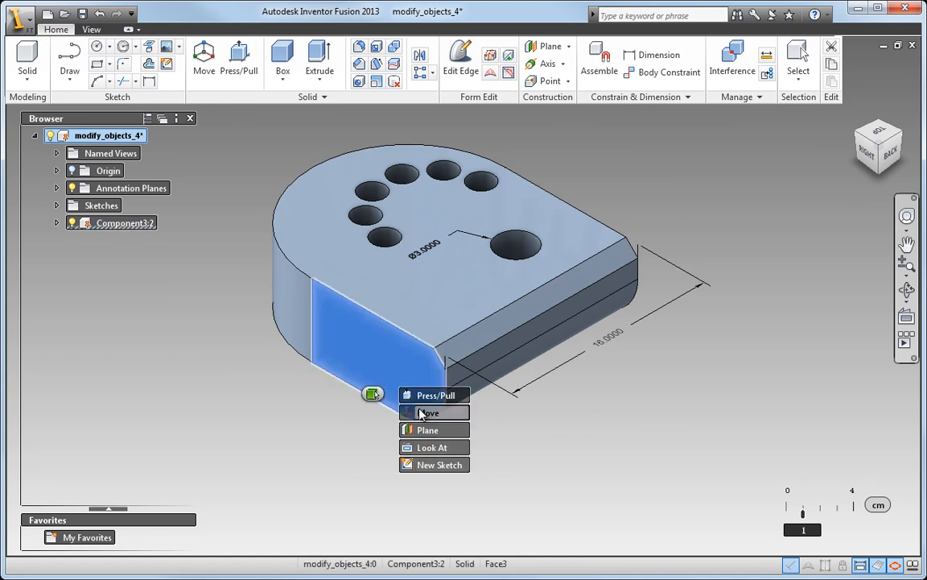
pyautogui.click(422, 413)
pyautogui.click(372, 392)
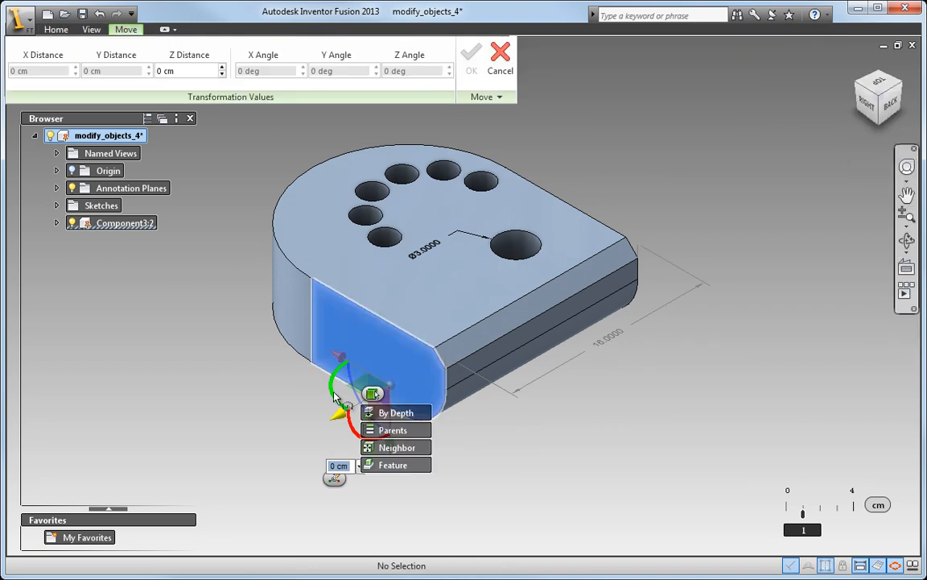
pyautogui.moveTo(332, 396); pyautogui.dragTo(283, 414)
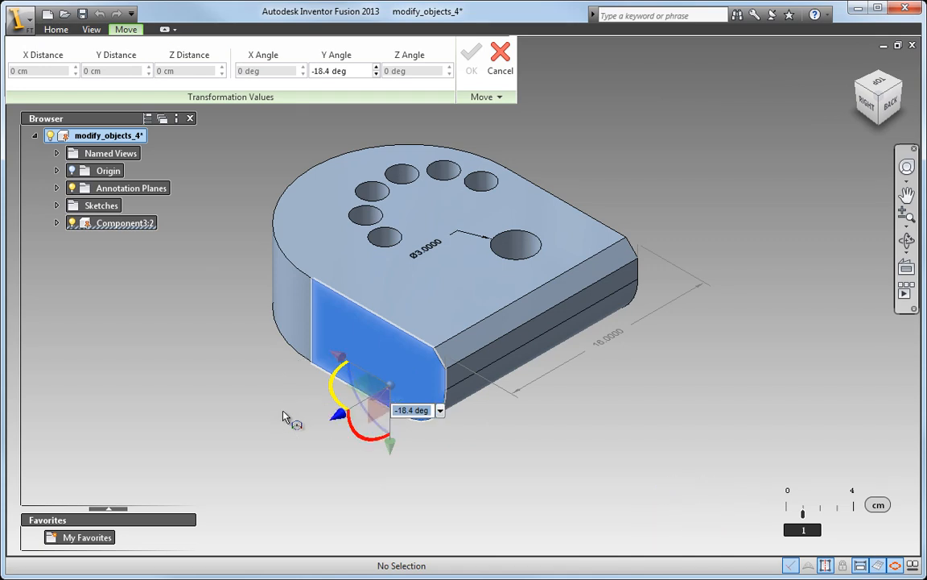
pyautogui.moveTo(285, 411); pyautogui.dragTo(226, 409, button='right')
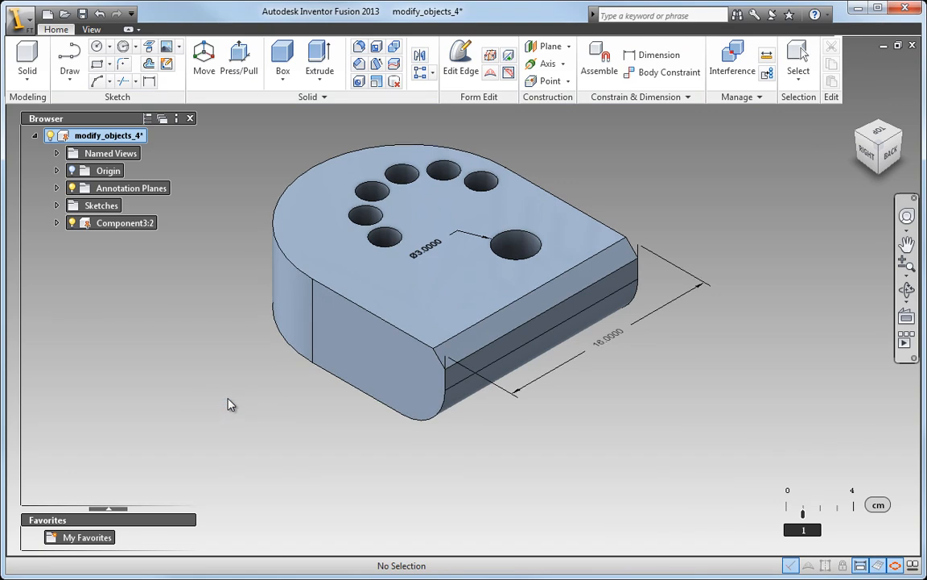
# Step: Open Hole7 of Component3:2 for editing and change its type to counter sunk
pyautogui.click(57, 224)
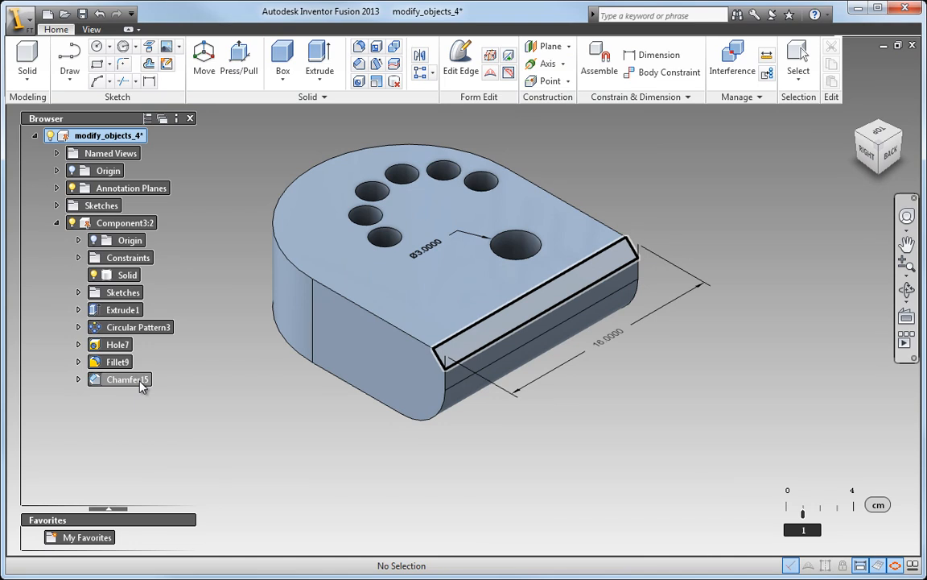
pyautogui.rightClick(121, 346)
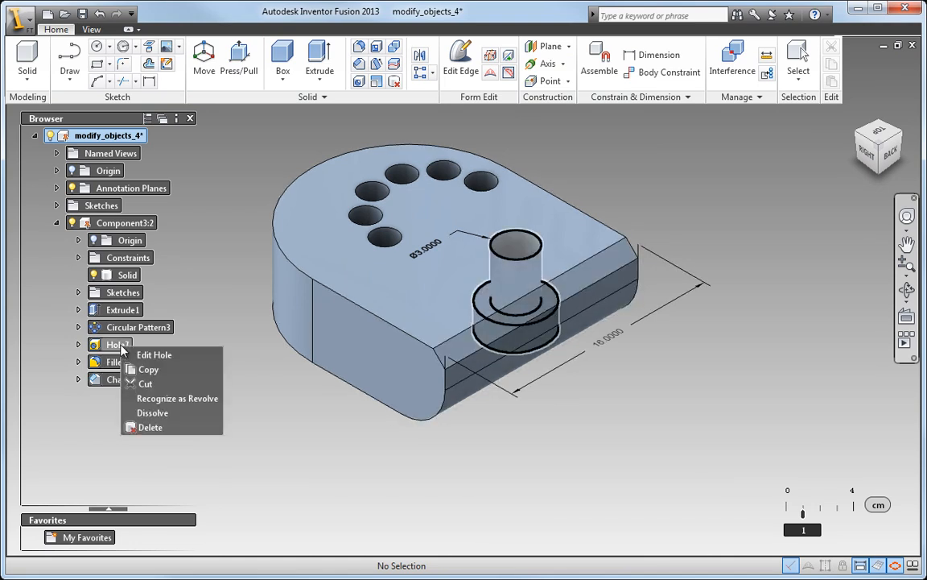
pyautogui.click(138, 355)
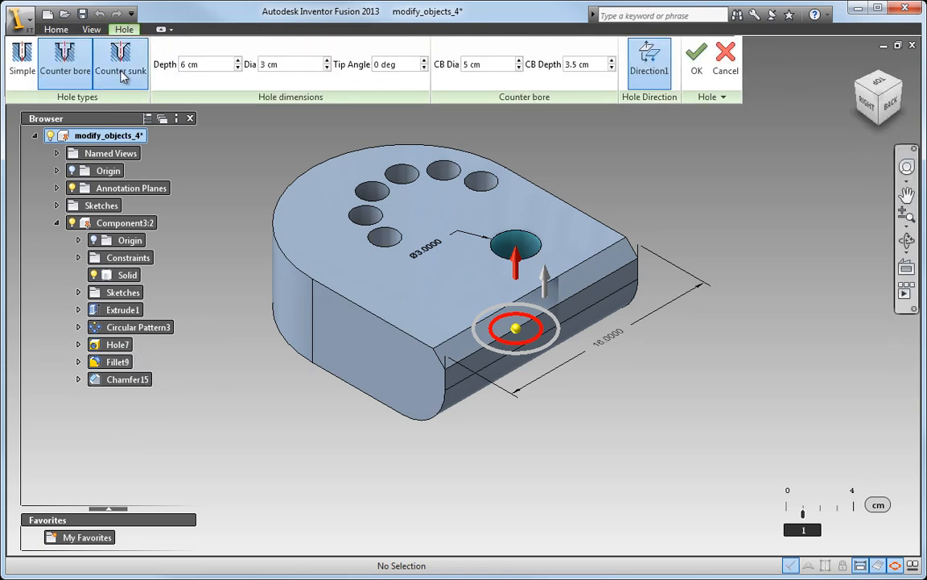
pyautogui.click(120, 72)
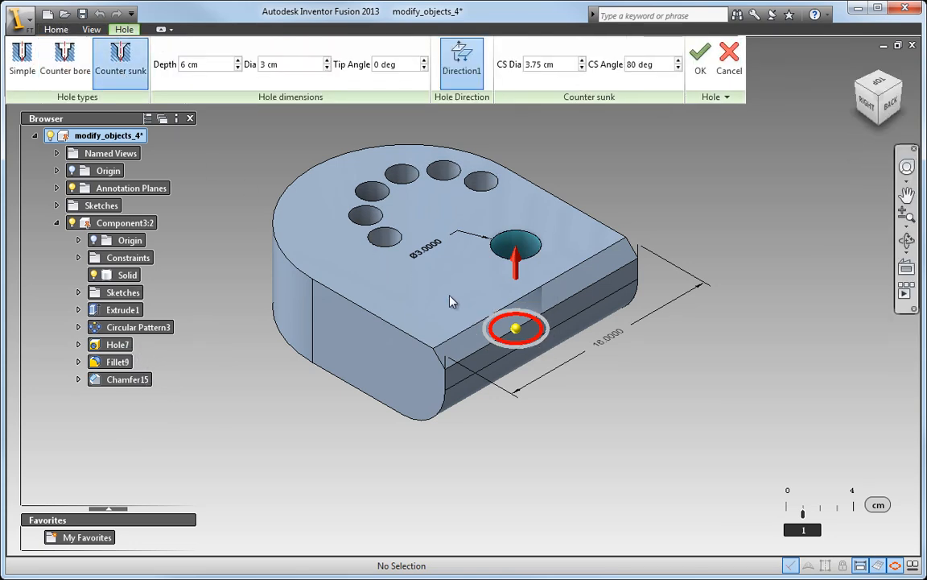
# Step: Set the counter sunk hole's diameter to 2 cm, extend its depth to the part's top face, and accept the edit
pyautogui.click(501, 325)
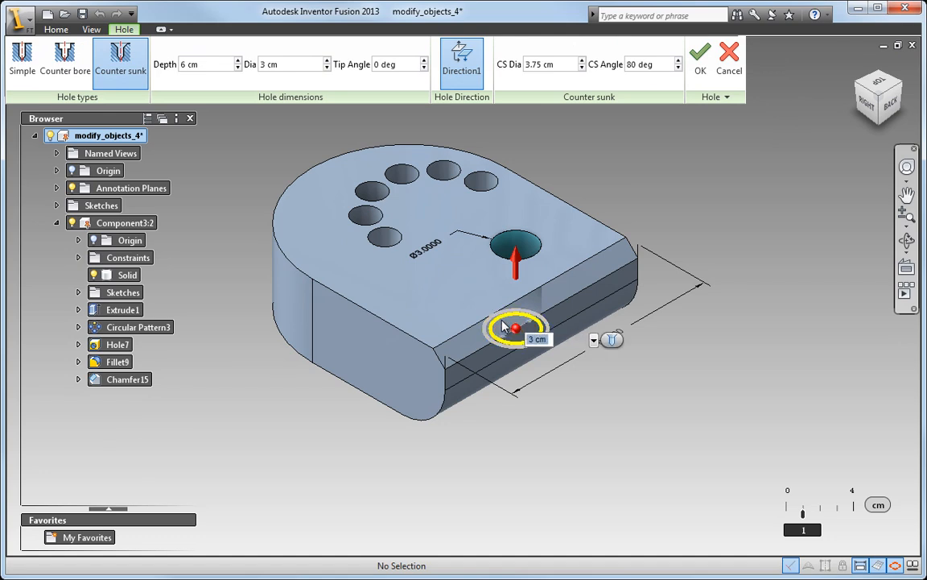
pyautogui.moveTo(502, 325); pyautogui.dragTo(509, 326)
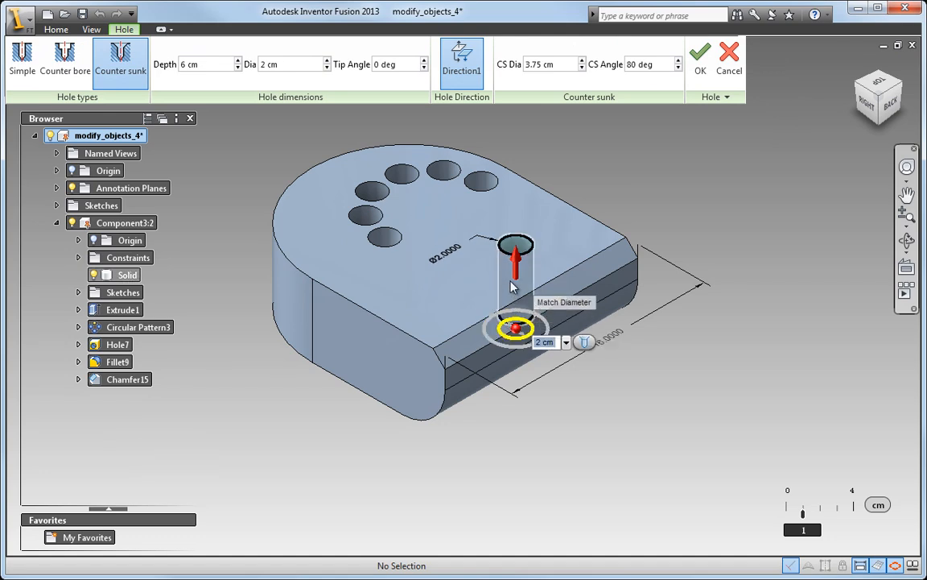
pyautogui.moveTo(519, 270); pyautogui.dragTo(530, 233)
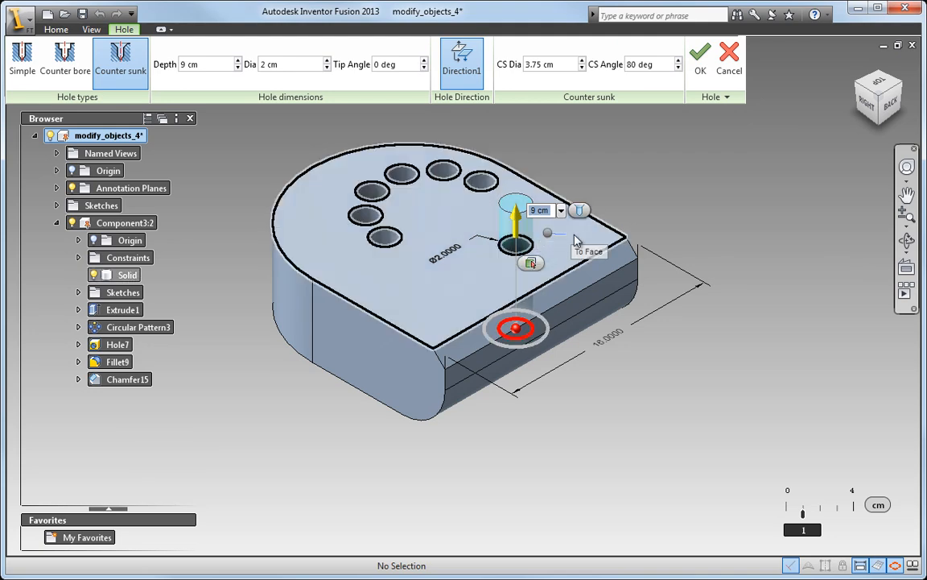
pyautogui.click(600, 235)
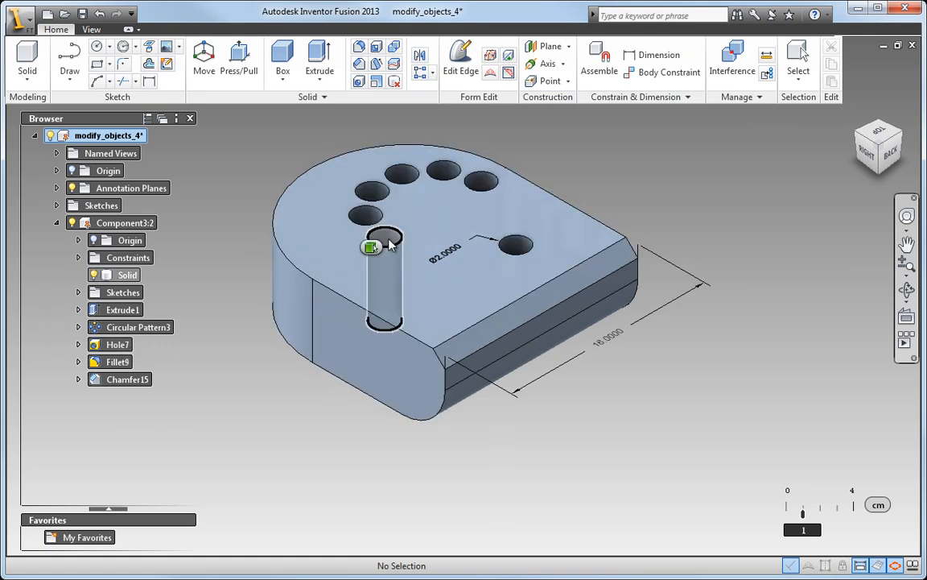
# Step: Edit the circular pattern of holes to have 3 instances and apply the change
pyautogui.moveTo(371, 247)
pyautogui.moveTo(402, 320)
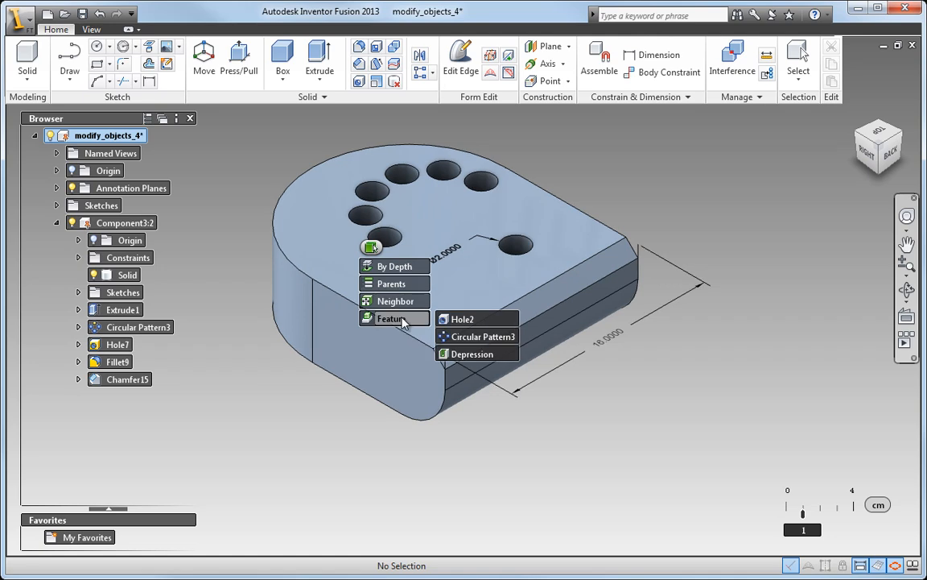
pyautogui.click(453, 337)
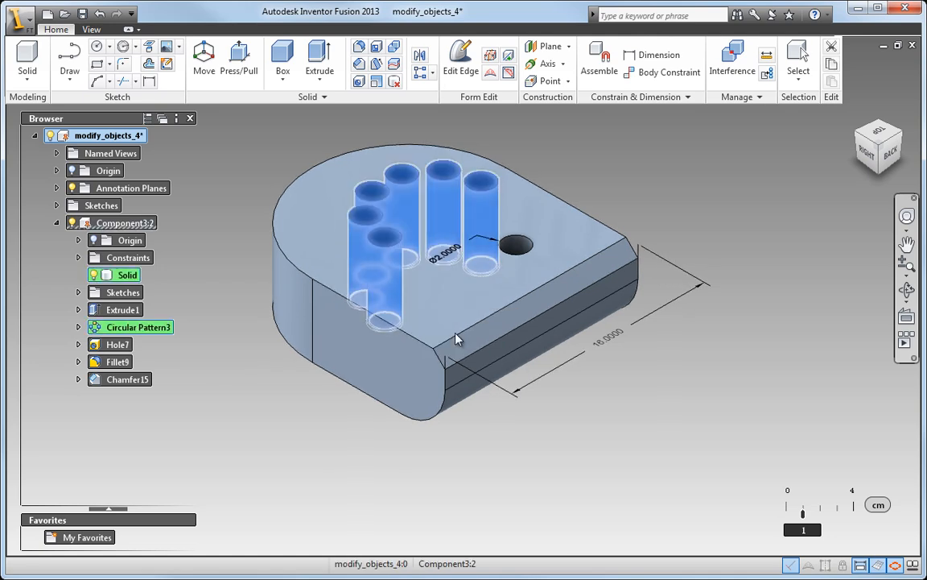
pyautogui.rightClick(456, 339)
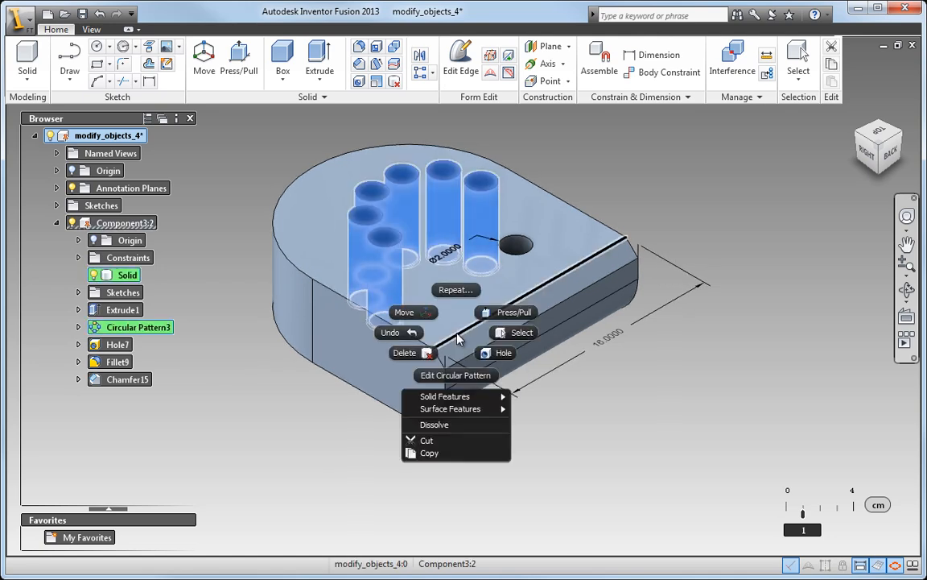
pyautogui.click(473, 376)
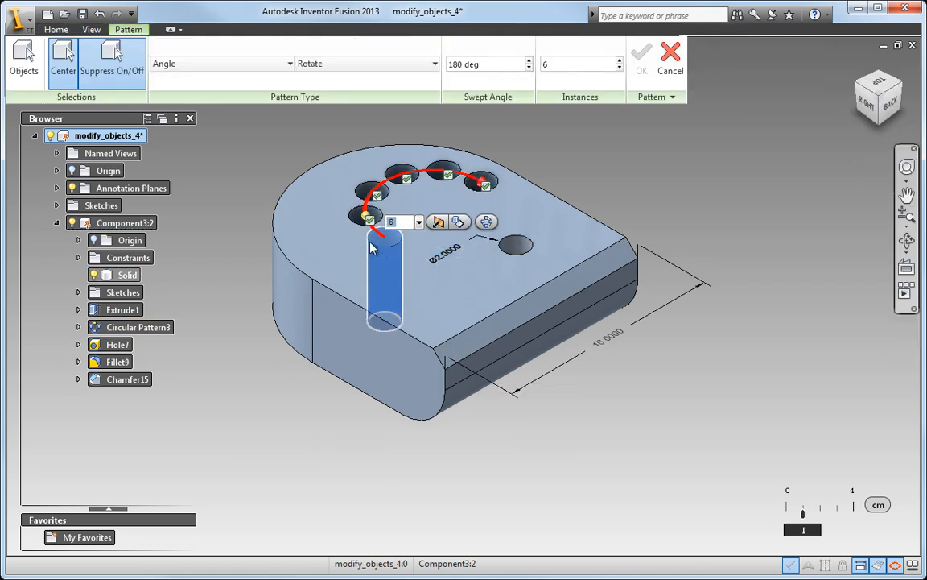
pyautogui.moveTo(364, 216)
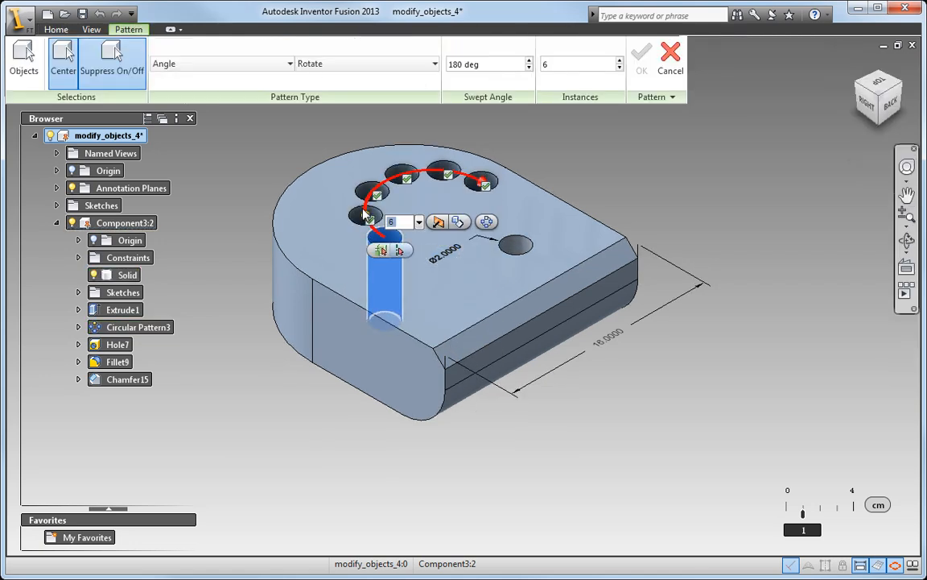
pyautogui.write('3')
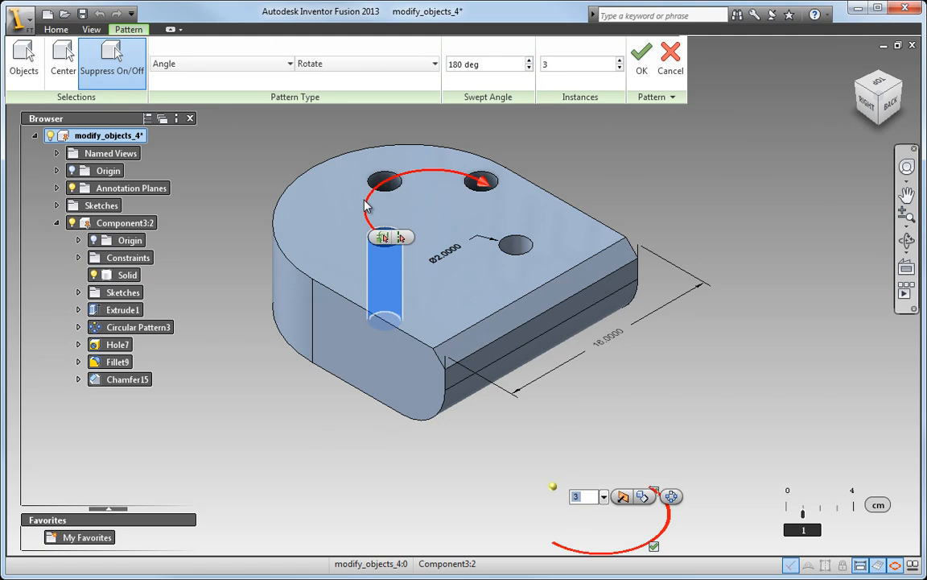
pyautogui.click(420, 207)
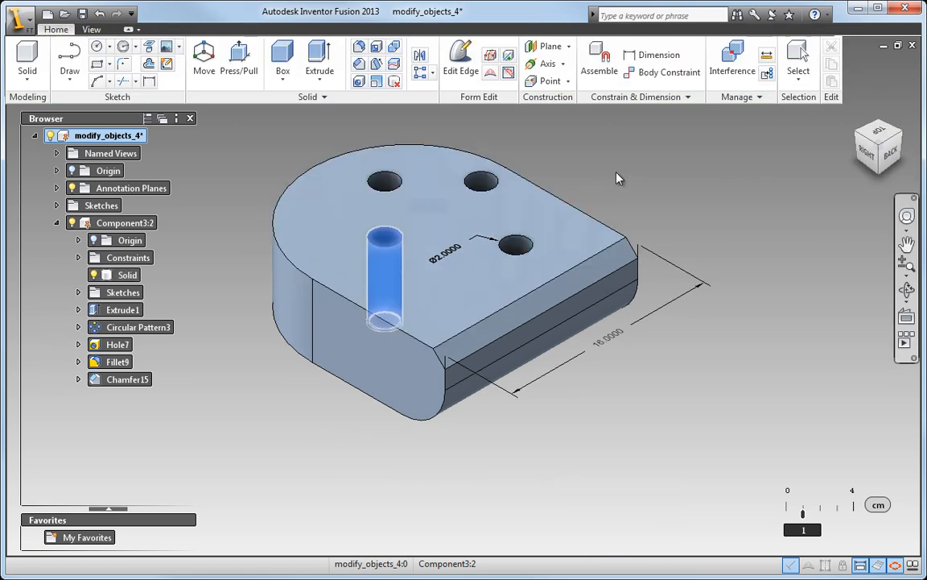
pyautogui.click(594, 277)
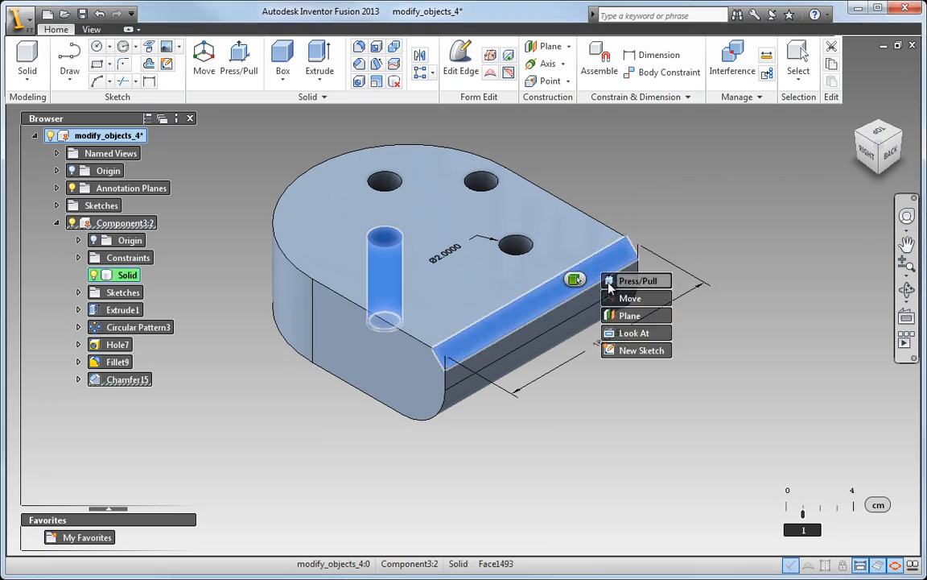
pyautogui.click(609, 288)
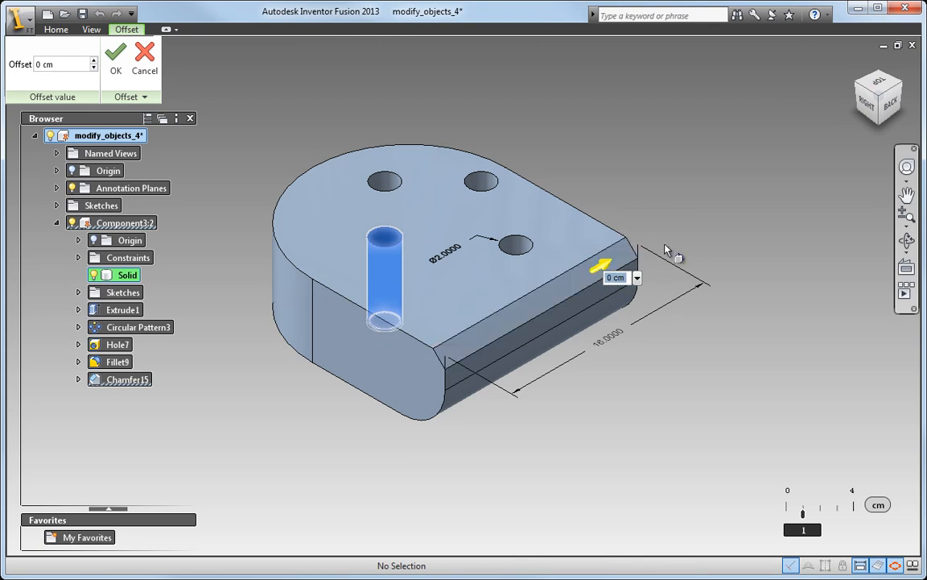
pyautogui.moveTo(702, 239); pyautogui.dragTo(653, 239, button='right')
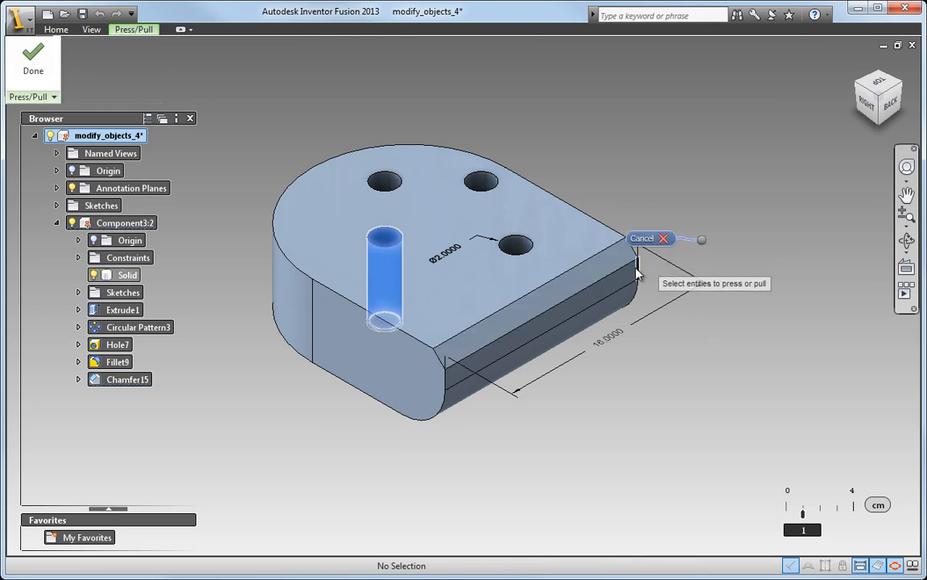
# Step: Change the radius of the rounded lower edge at the flat end to 3 cm using Press/Pull
pyautogui.click(600, 319)
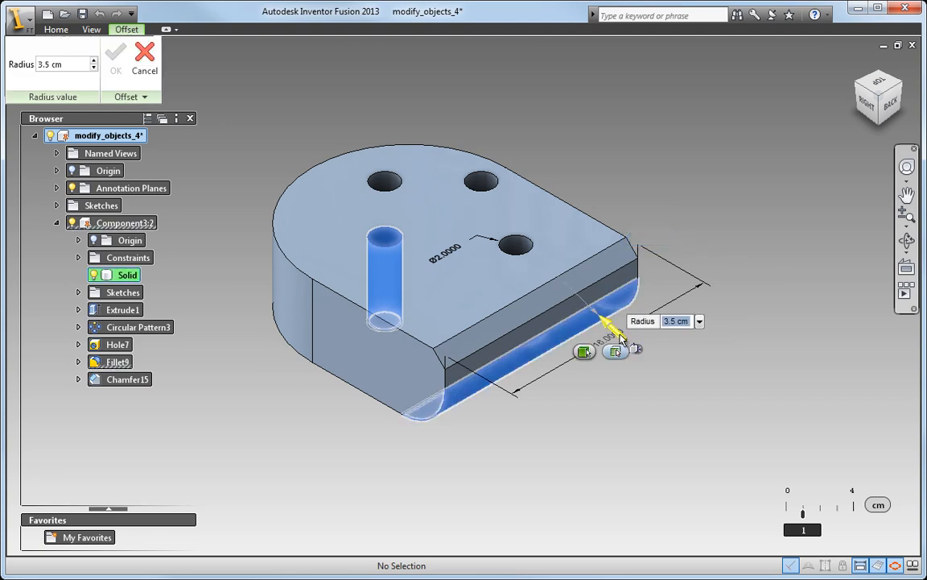
pyautogui.moveTo(622, 341); pyautogui.dragTo(630, 345)
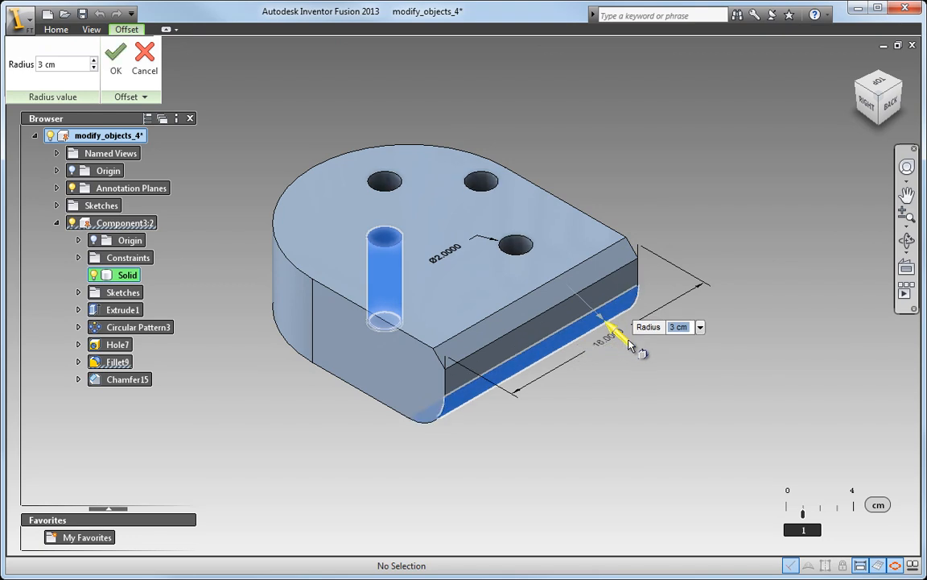
pyautogui.click(735, 356)
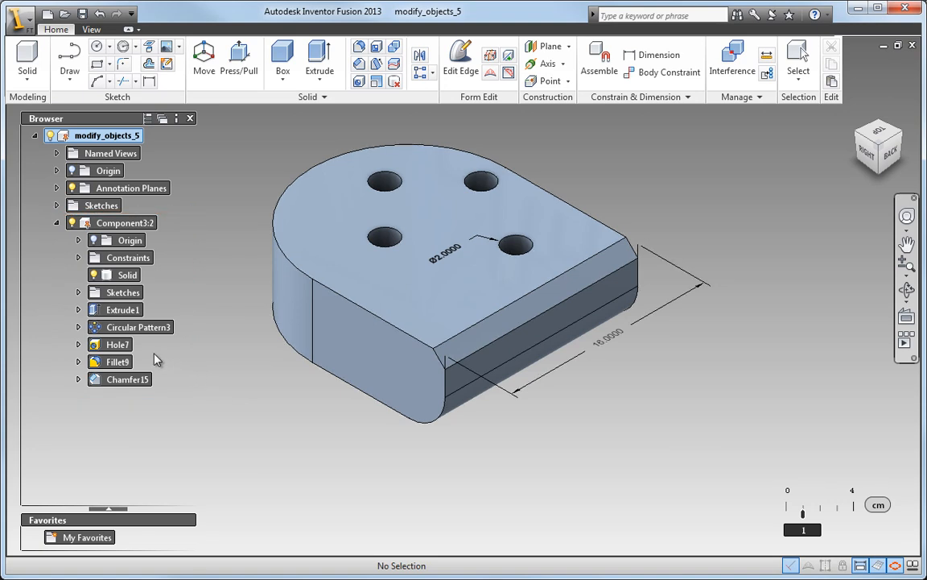
# Step: Edit Hole7 of Component3:2, change its type to simple, and accept the edit
pyautogui.rightClick(126, 345)
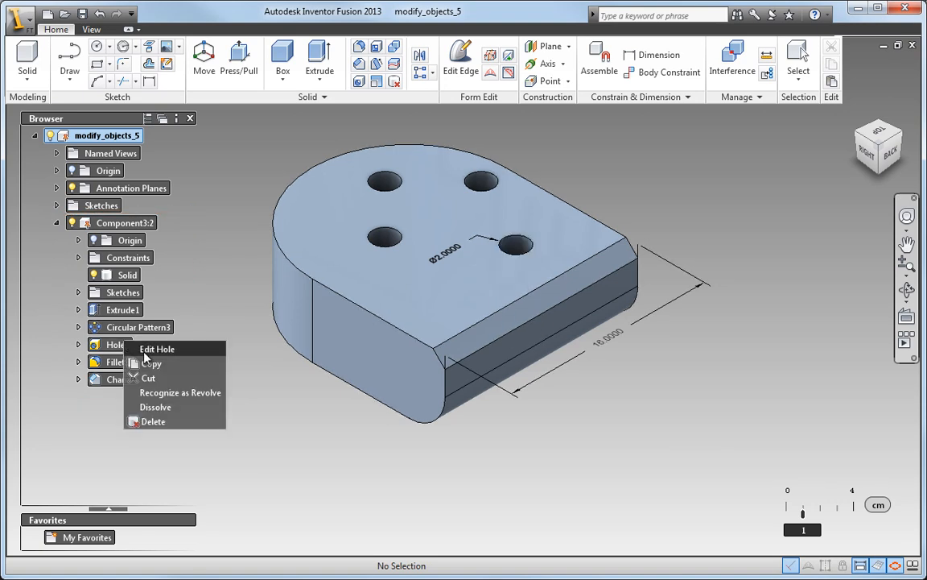
pyautogui.click(144, 352)
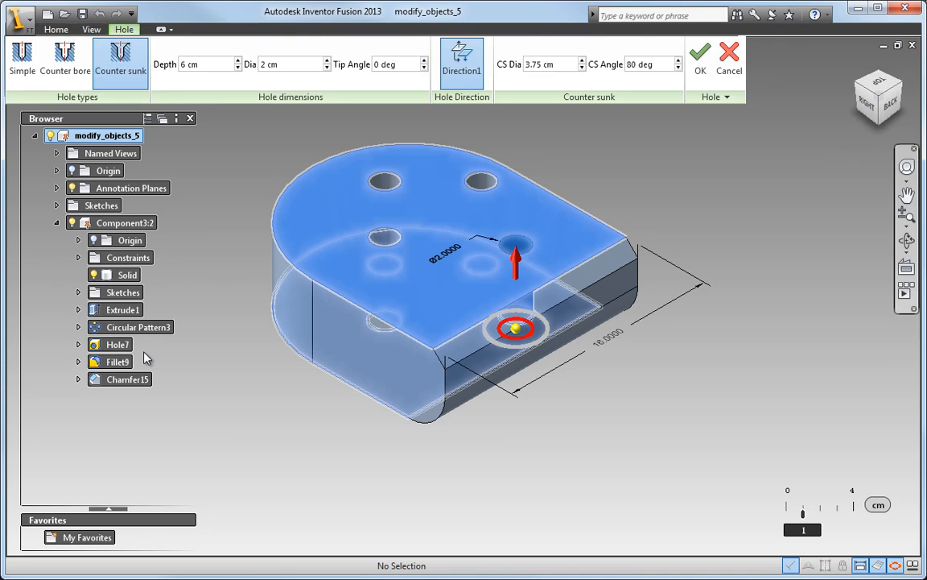
pyautogui.click(22, 64)
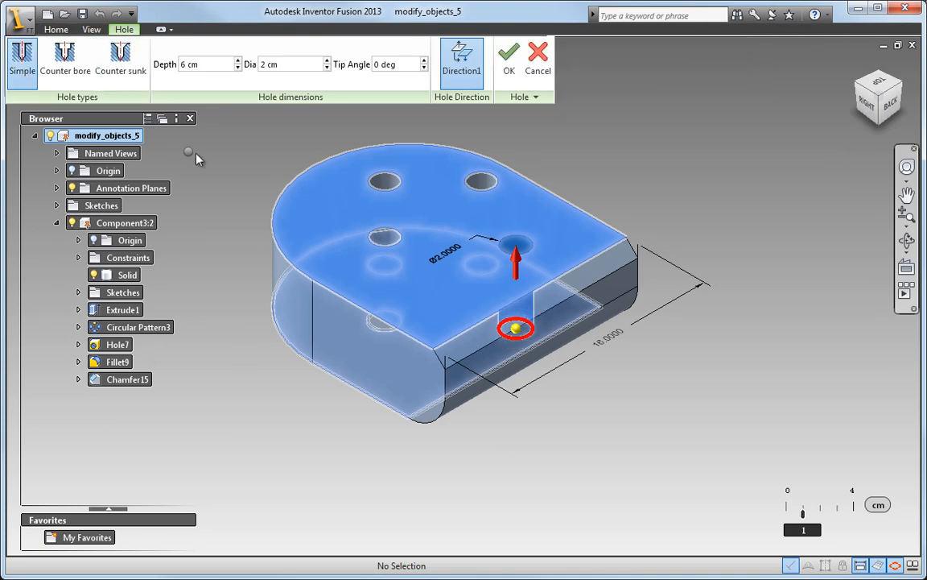
pyautogui.click(255, 163)
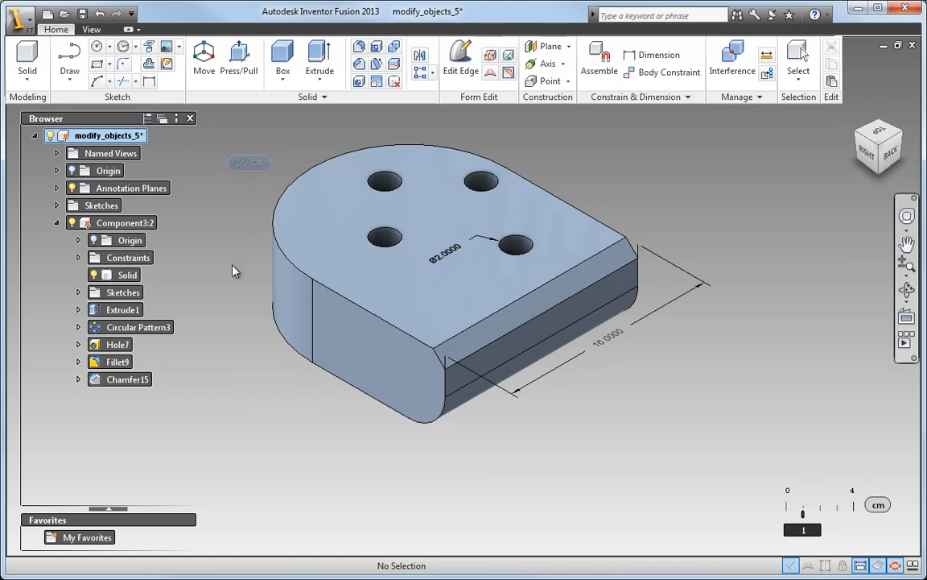
pyautogui.click(126, 345)
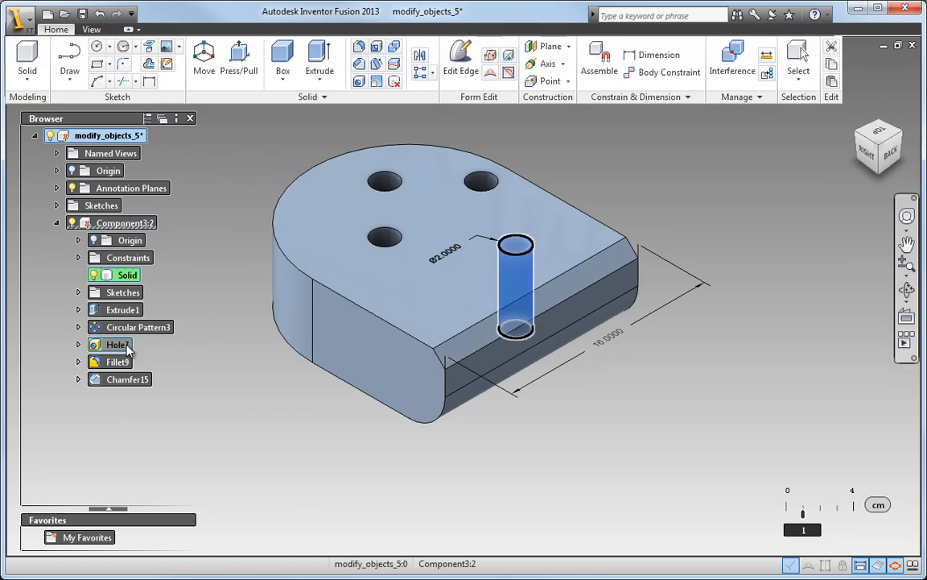
# Step: Delete the Chamfer15 and Circular Pattern3 features from Component3:2
pyautogui.rightClick(138, 384)
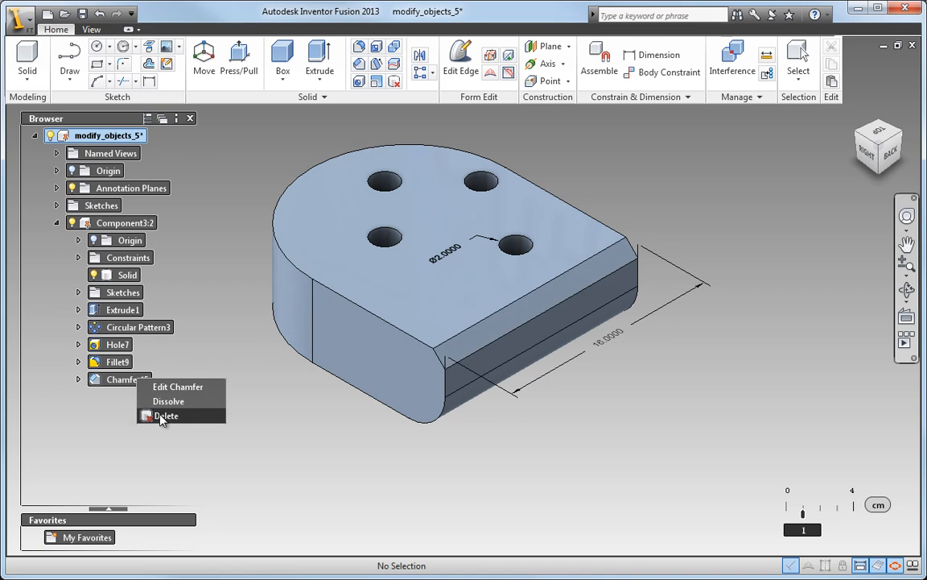
pyautogui.click(155, 415)
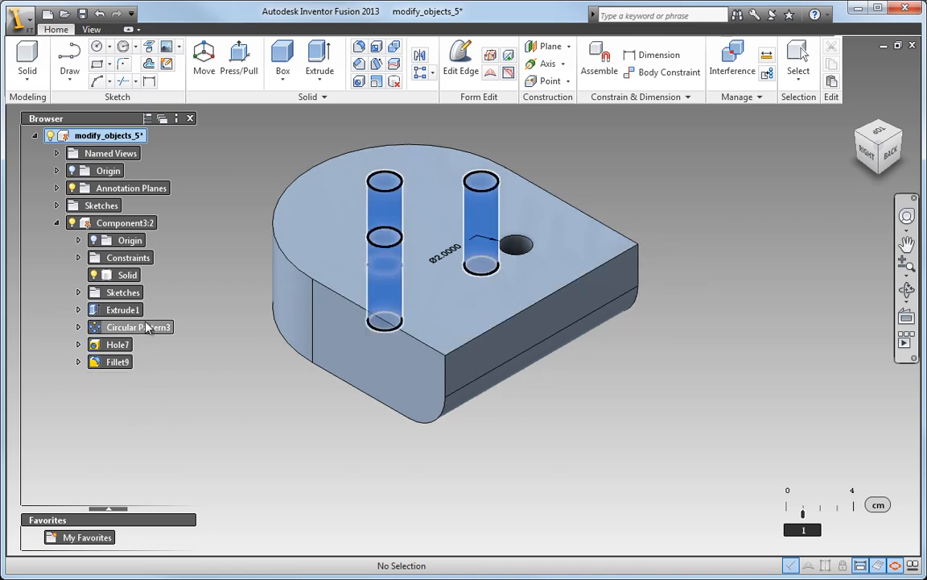
pyautogui.rightClick(145, 326)
pyautogui.click(173, 389)
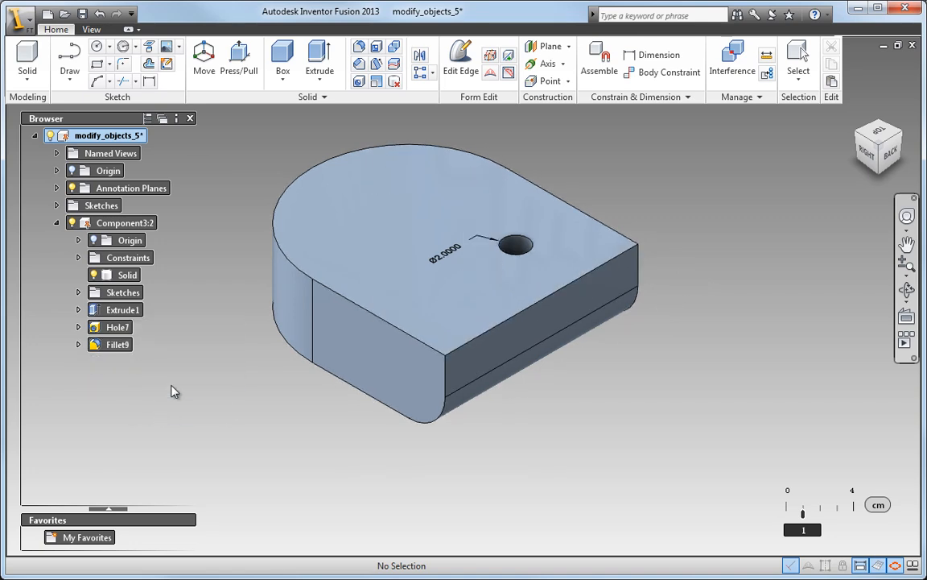
# Step: Copy Hole7 and paste it onto the top face near the rounded end, shifting it -1 cm in Y and 1 cm in X
pyautogui.rightClick(117, 326)
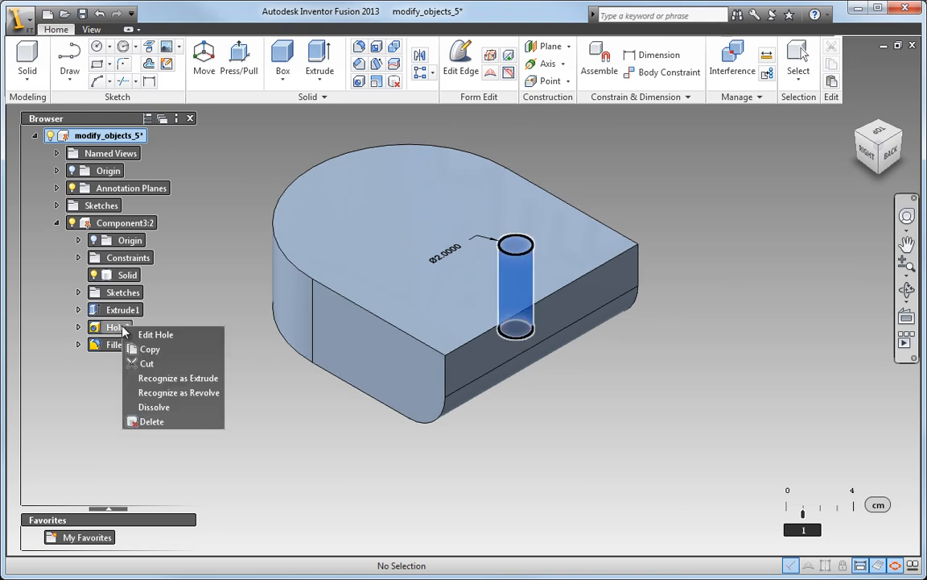
pyautogui.click(147, 353)
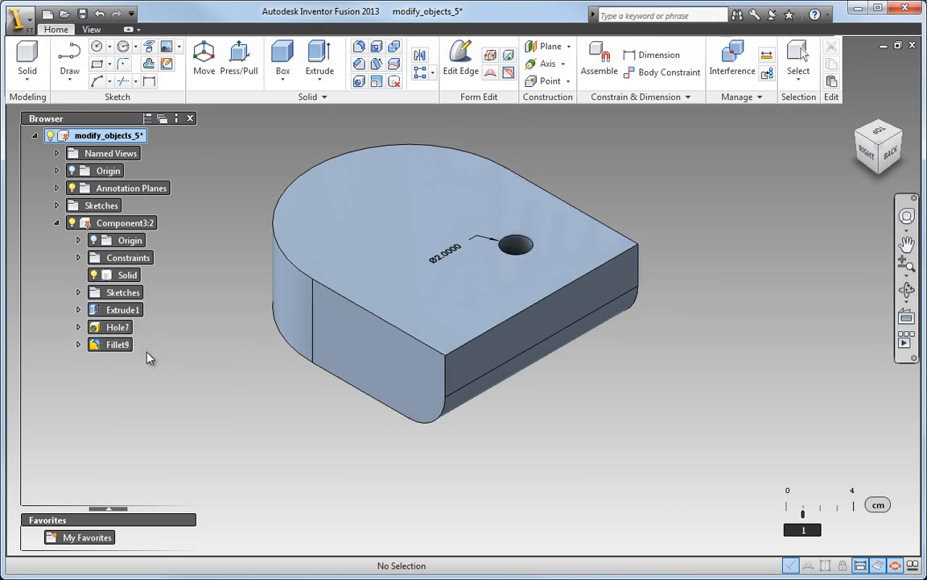
pyautogui.rightClick(217, 349)
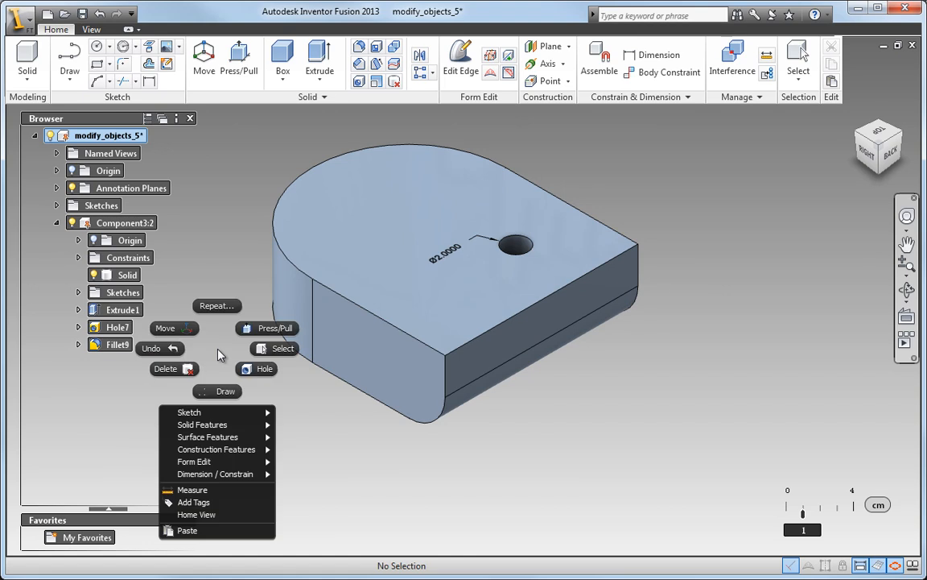
pyautogui.click(229, 531)
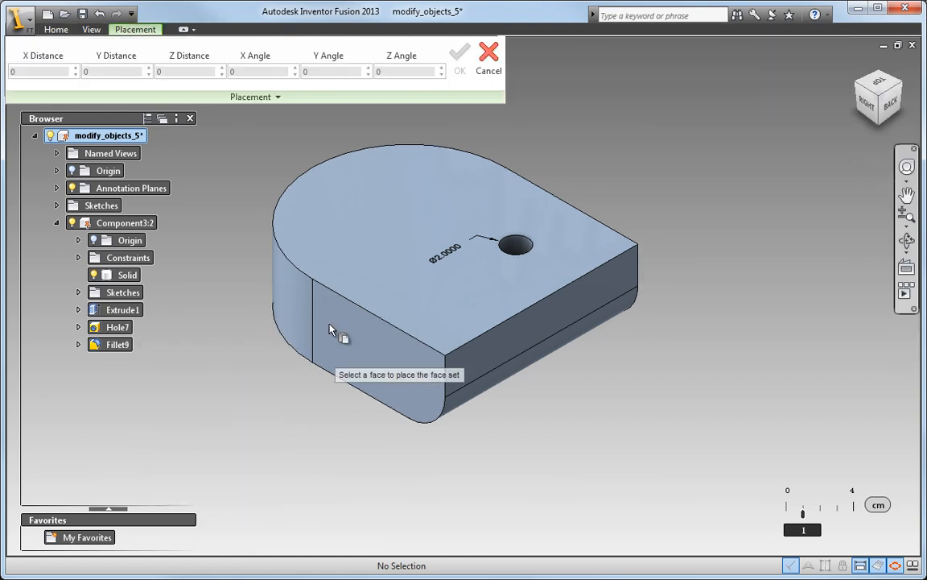
pyautogui.click(351, 159)
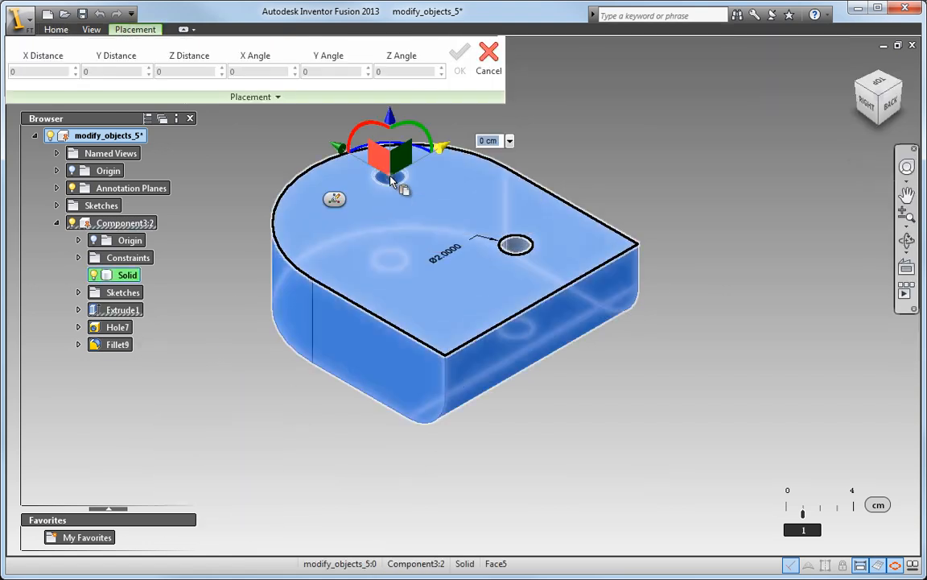
pyautogui.moveTo(346, 153)
pyautogui.mouseDown()
pyautogui.moveTo(330, 141)
pyautogui.moveTo(351, 158)
pyautogui.mouseUp()
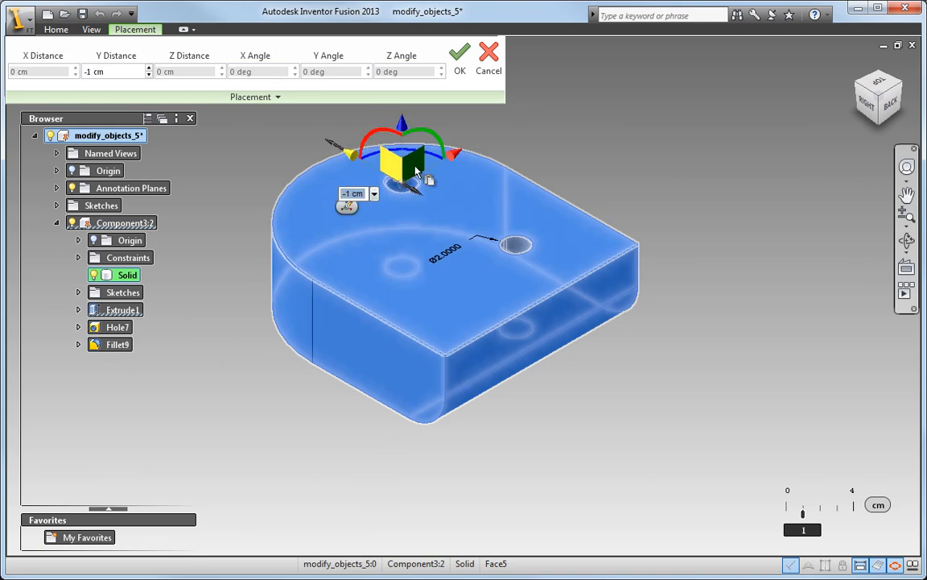
pyautogui.moveTo(451, 158); pyautogui.dragTo(469, 153)
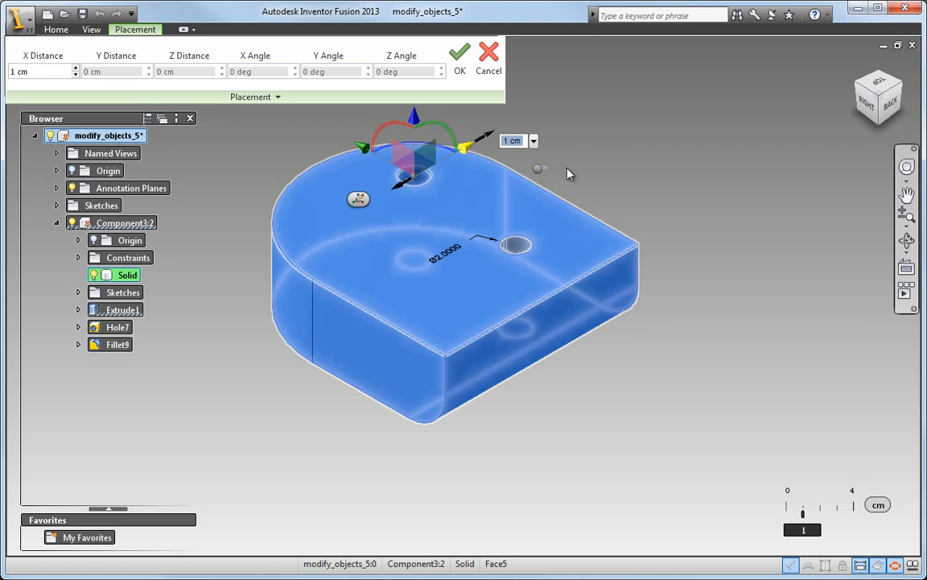
pyautogui.press('Return')
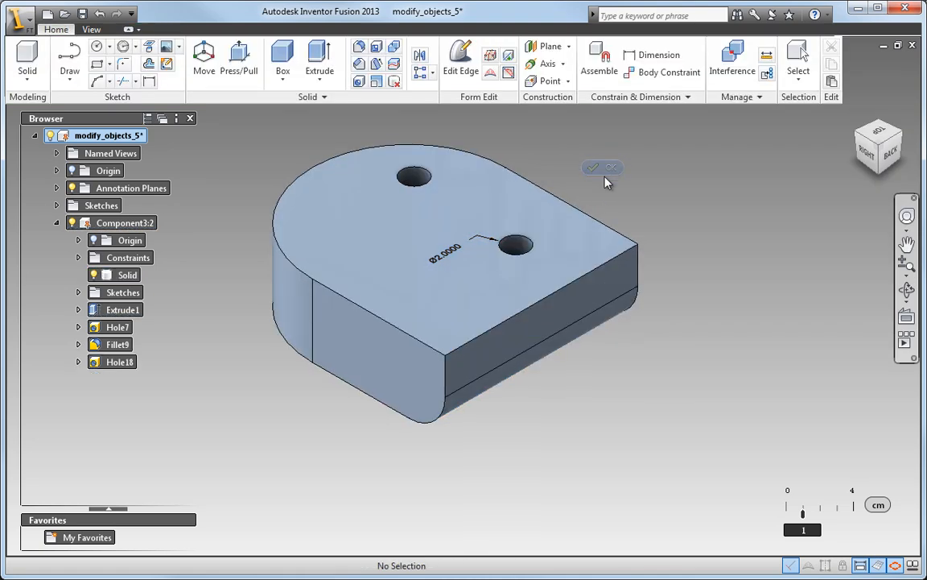
# Step: Paste a second copy of the hole on the top face near the rounded end, offset it -1 cm in Y, and accept
pyautogui.rightClick(607, 183)
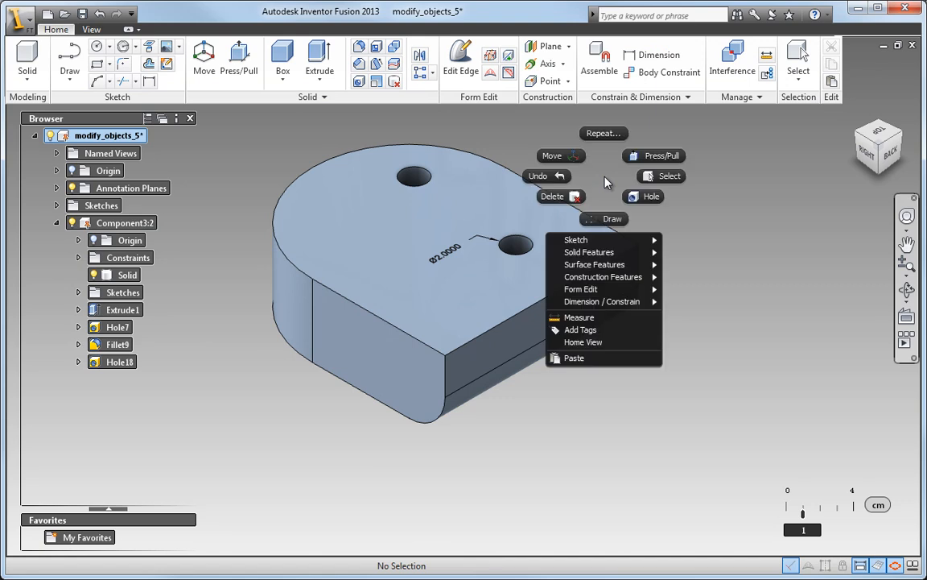
pyautogui.click(625, 367)
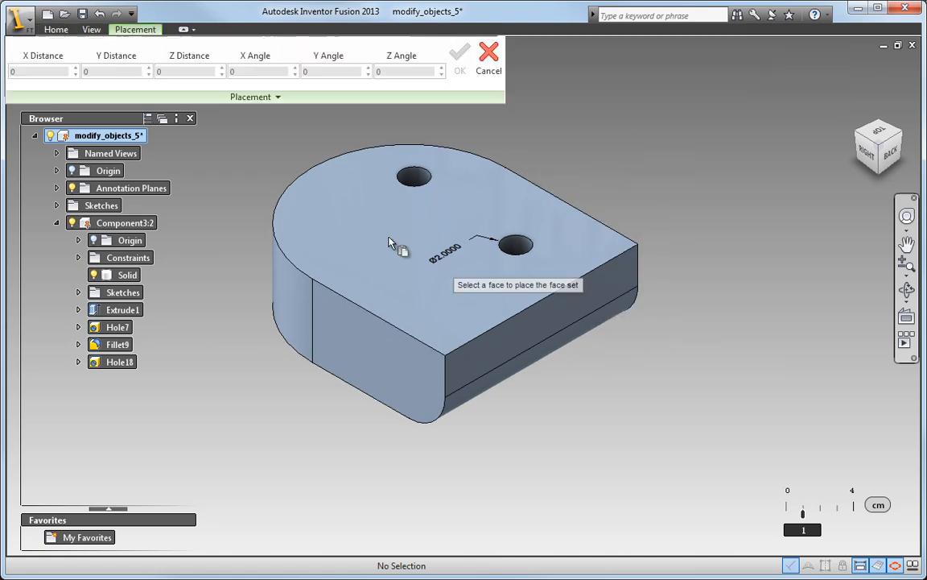
pyautogui.click(350, 211)
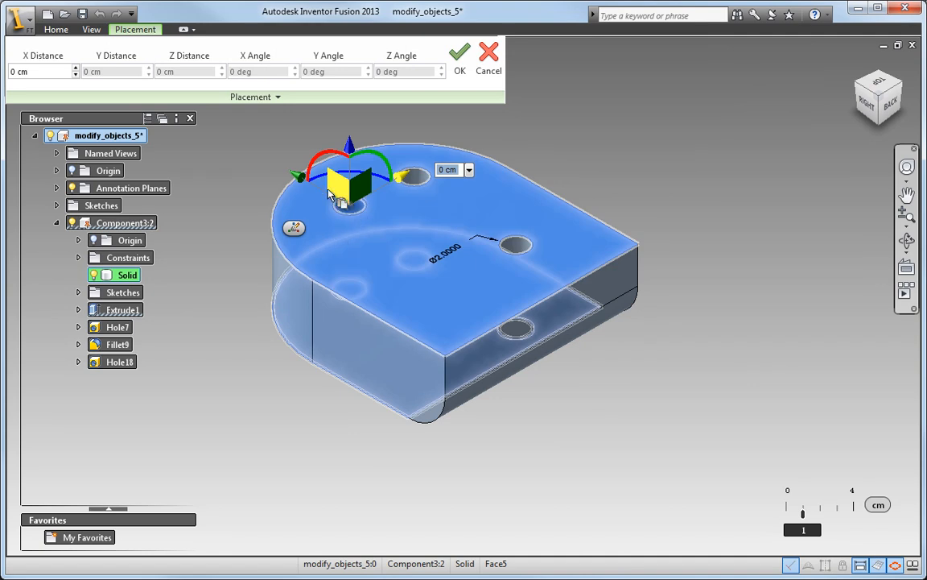
pyautogui.moveTo(299, 181); pyautogui.dragTo(314, 195)
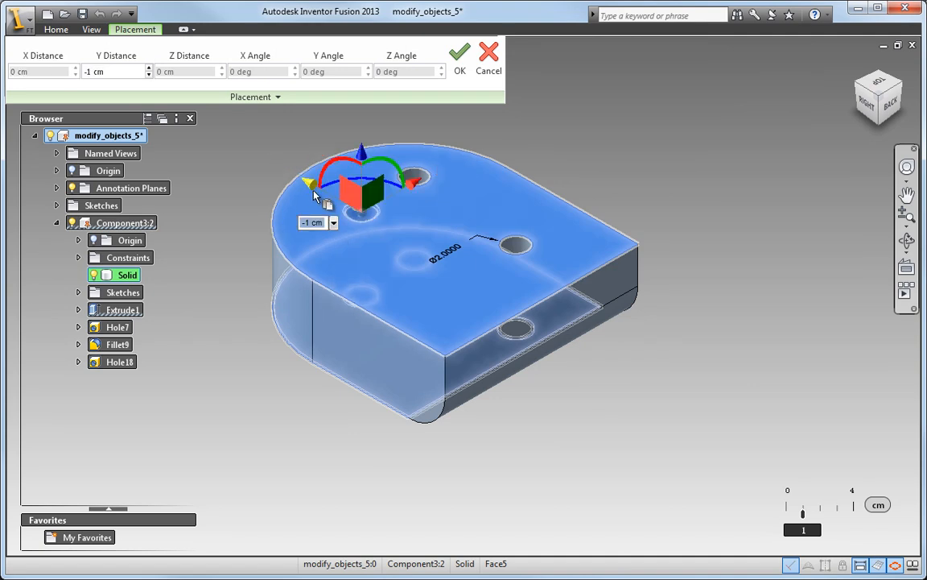
pyautogui.click(397, 195)
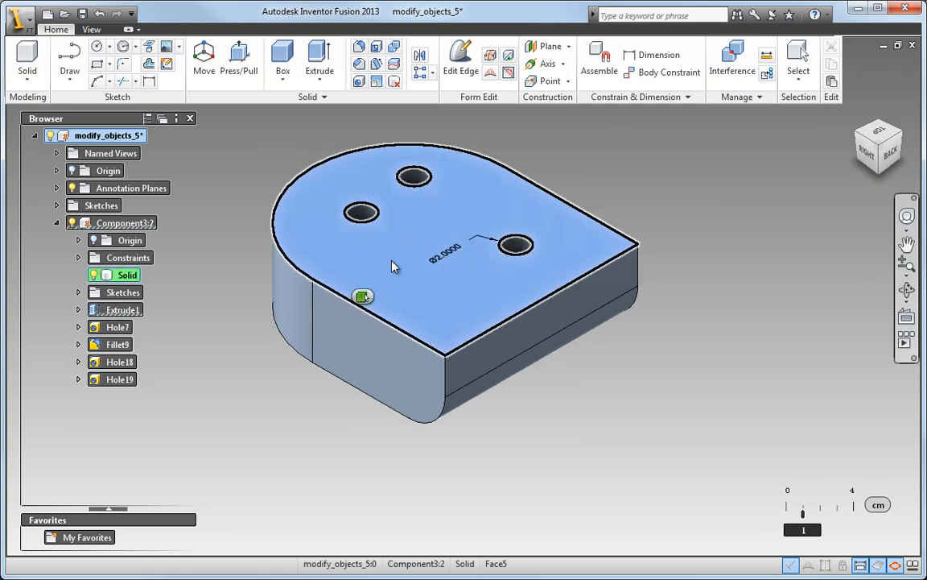
# Step: Paste a third copy of the hole on the top face, offset it -5 cm in Y, and accept the placement
pyautogui.rightClick(392, 267)
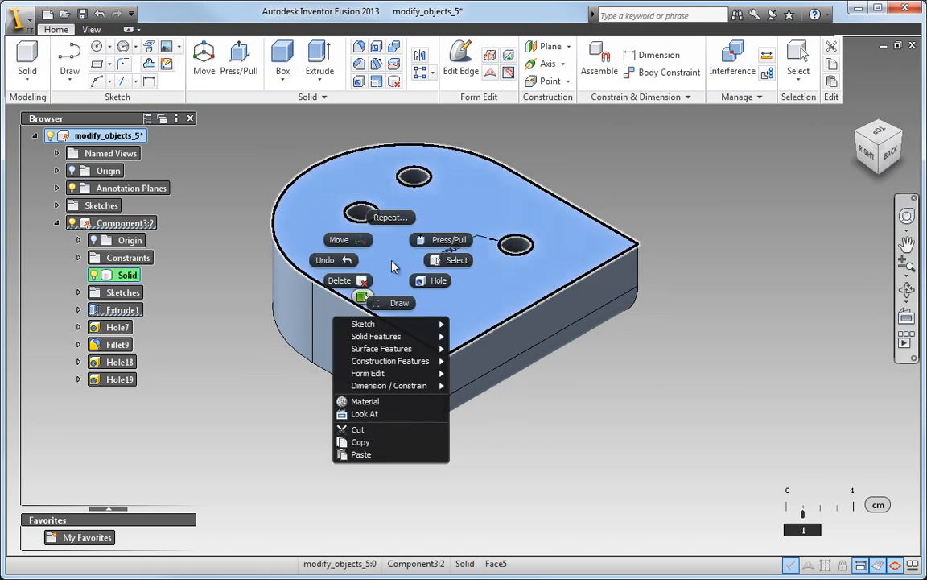
pyautogui.click(385, 455)
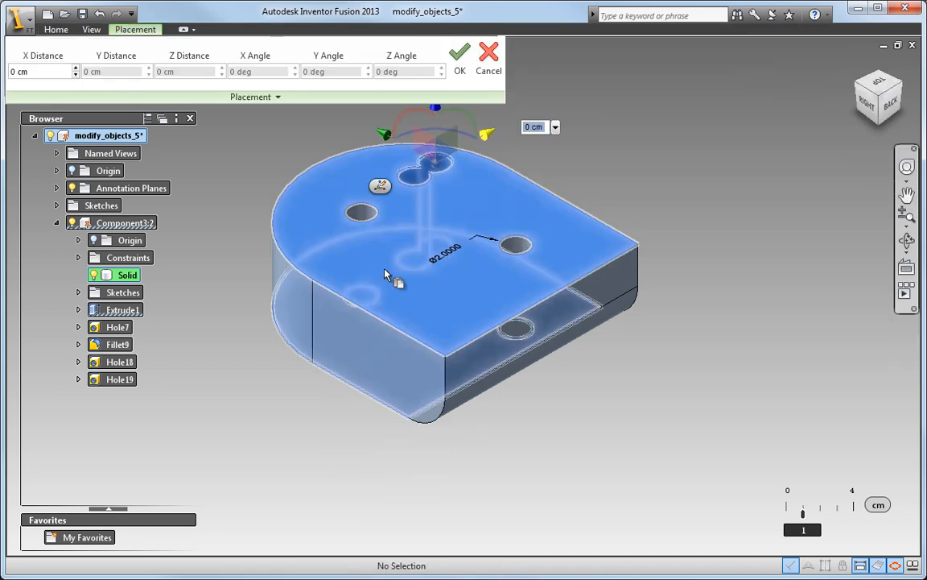
pyautogui.moveTo(387, 135); pyautogui.dragTo(441, 189)
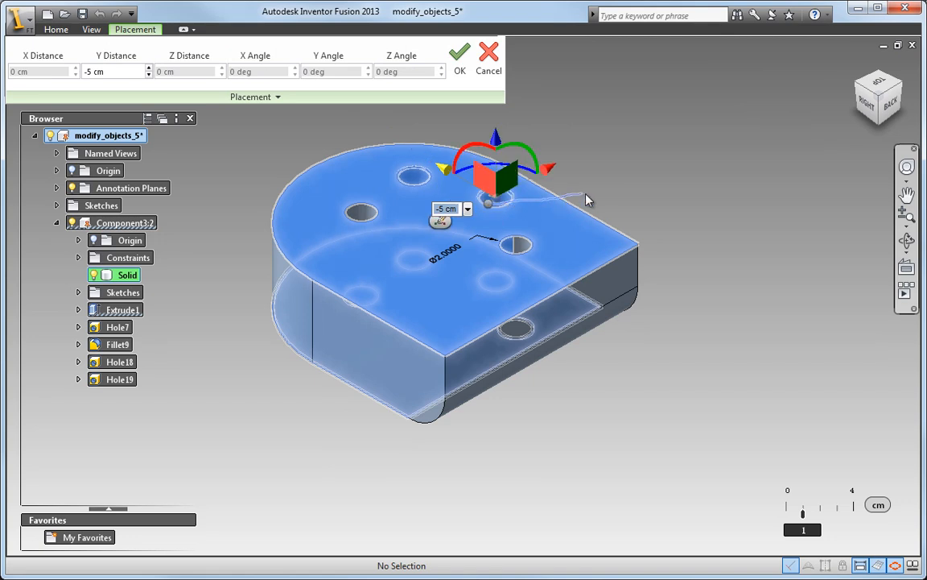
pyautogui.press('Return')
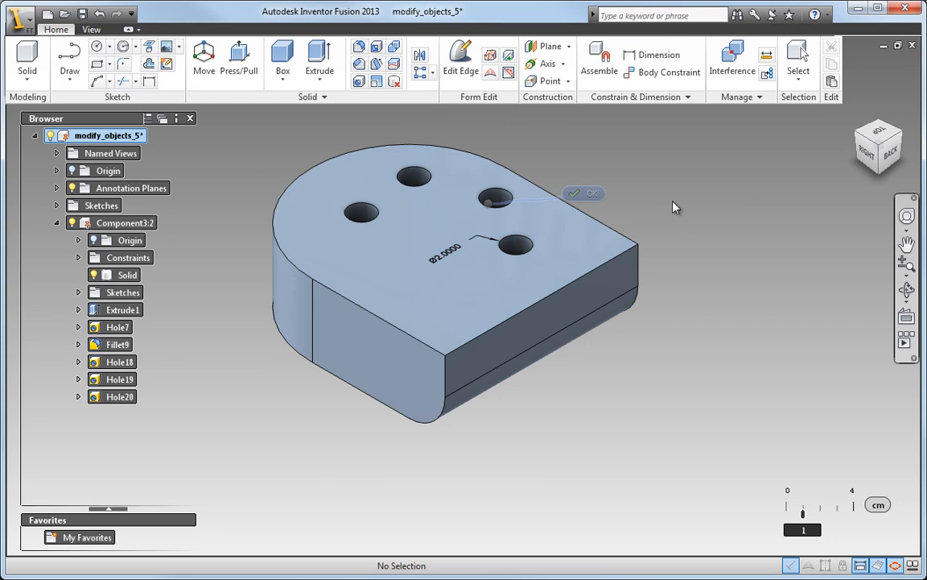